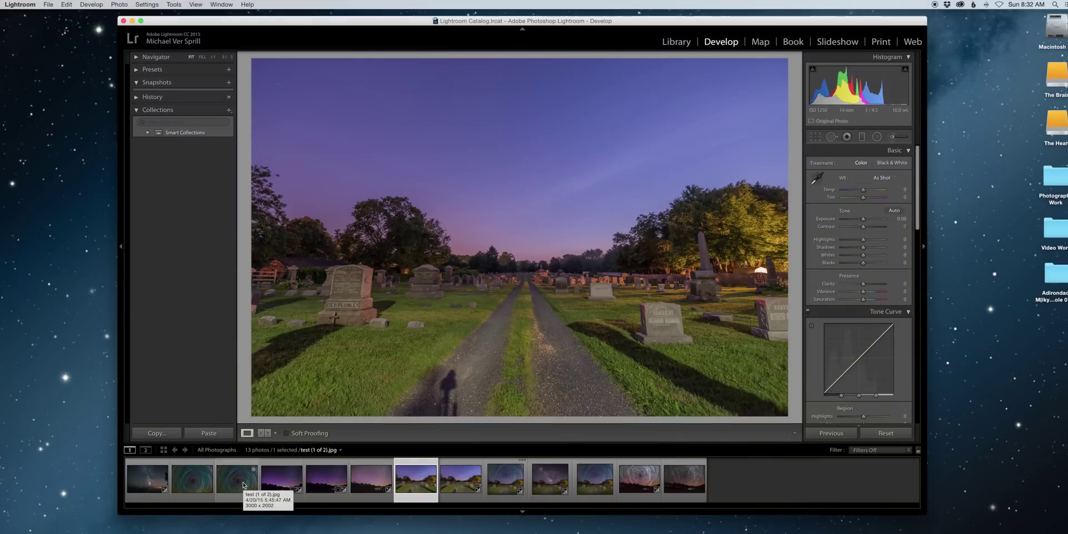
Step: Select the circular star-trail and cemetery road photos in Lightroom and open them as Photoshop layers
left_click(243, 485)
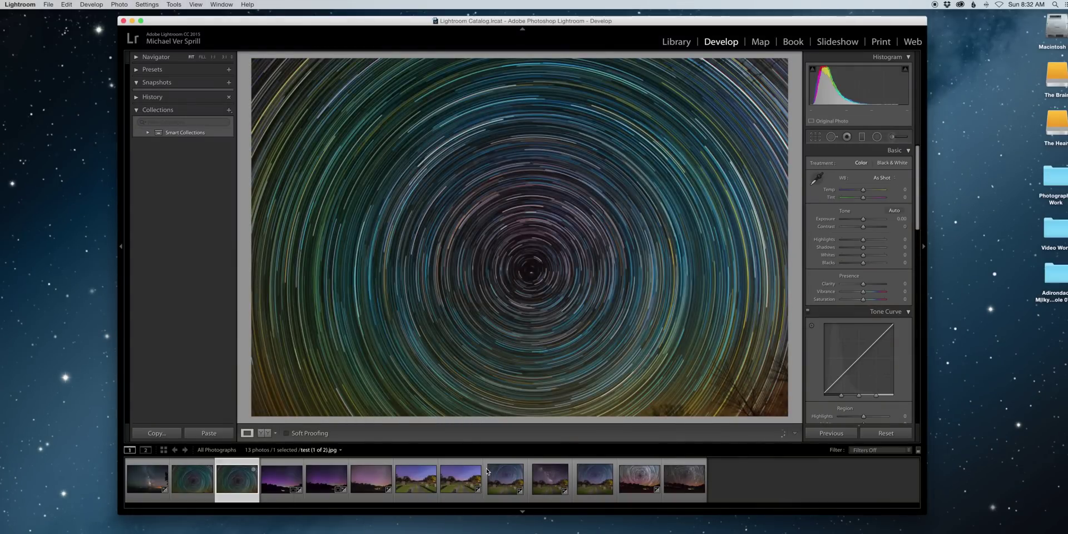
left_click(417, 485, "super")
right_click(417, 485)
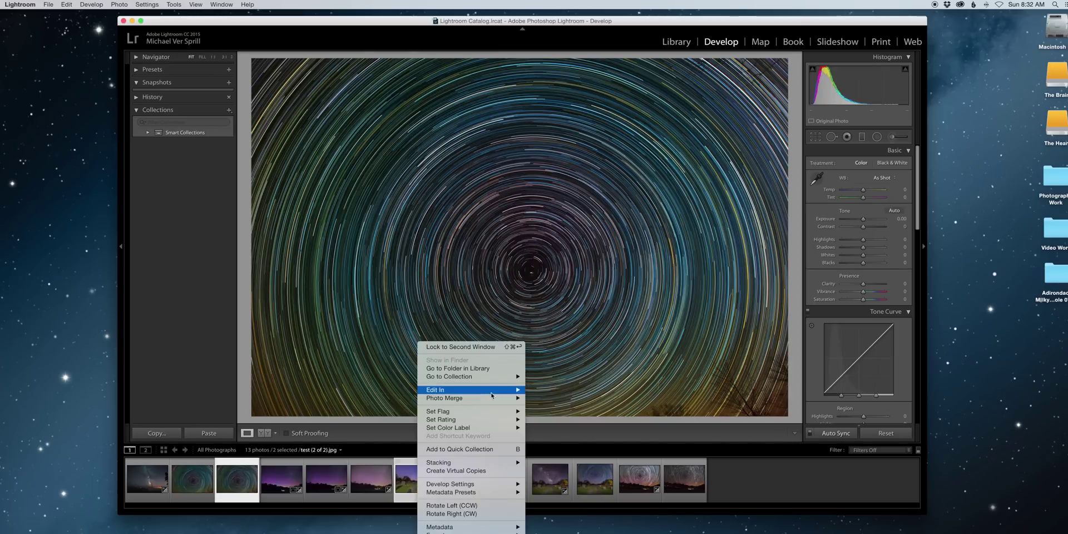
mouse_move(491, 395)
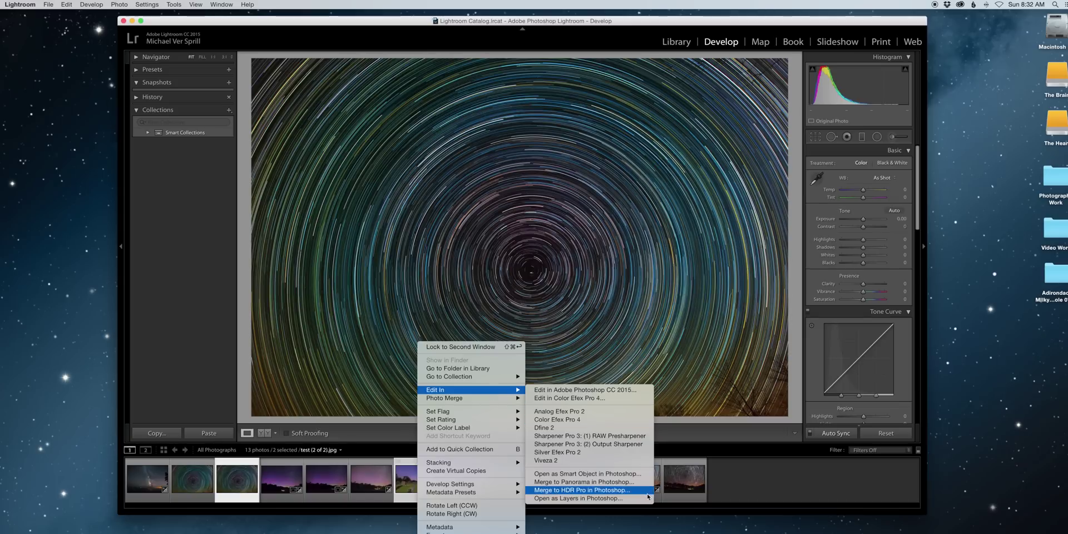
left_click(609, 498)
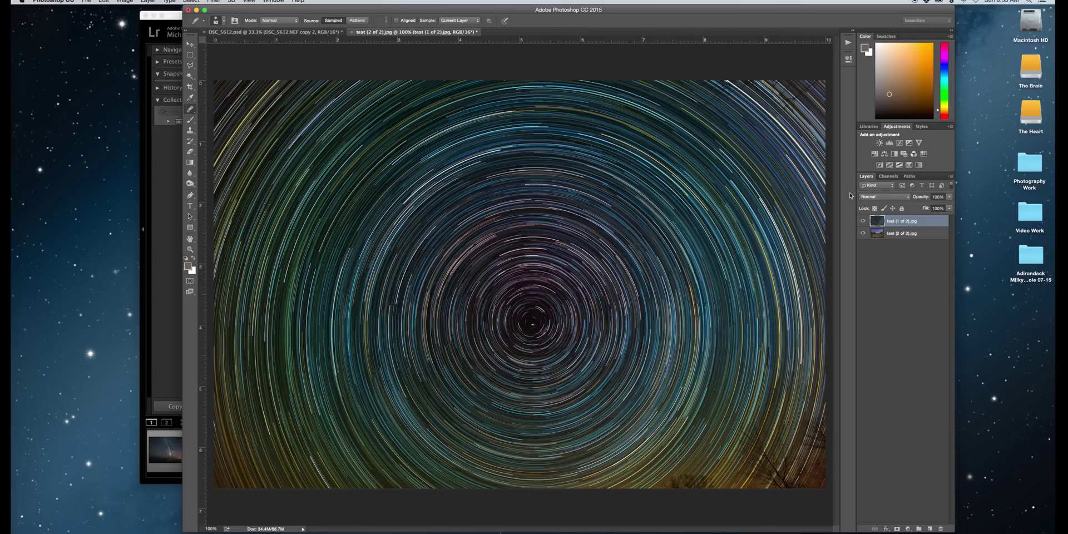
Step: Duplicate both photo layers, move the cemetery copy to the top, and add a white mask
left_click(901, 233, "shift")
left_click_drag(900, 233, 929, 527)
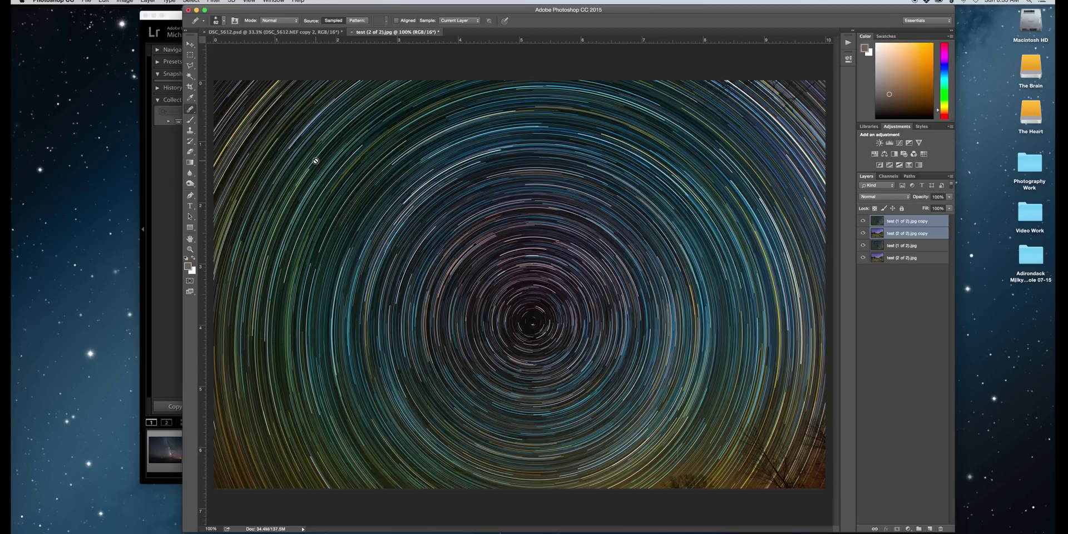
left_click_drag(902, 234, 902, 220)
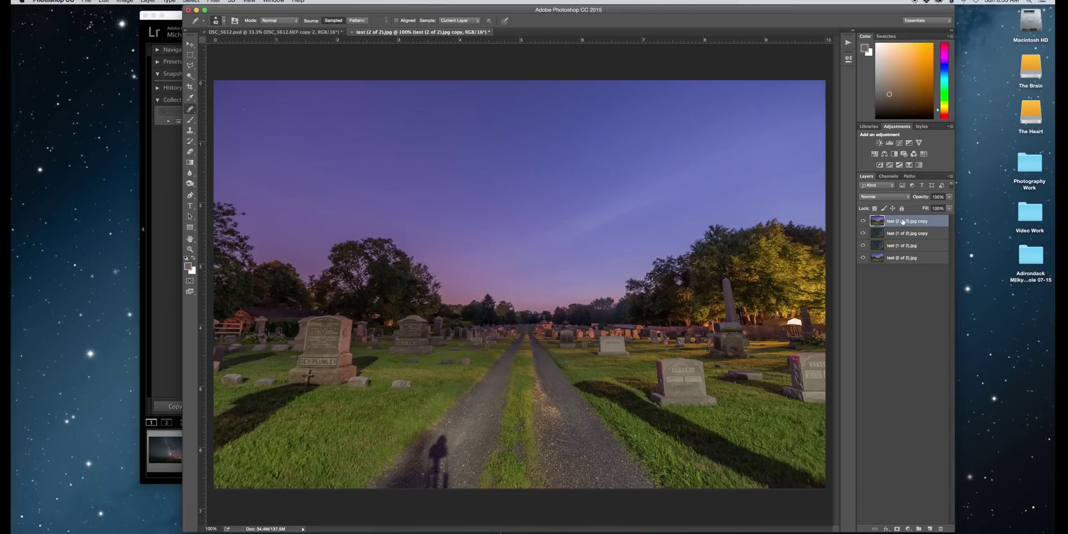
left_click(897, 529)
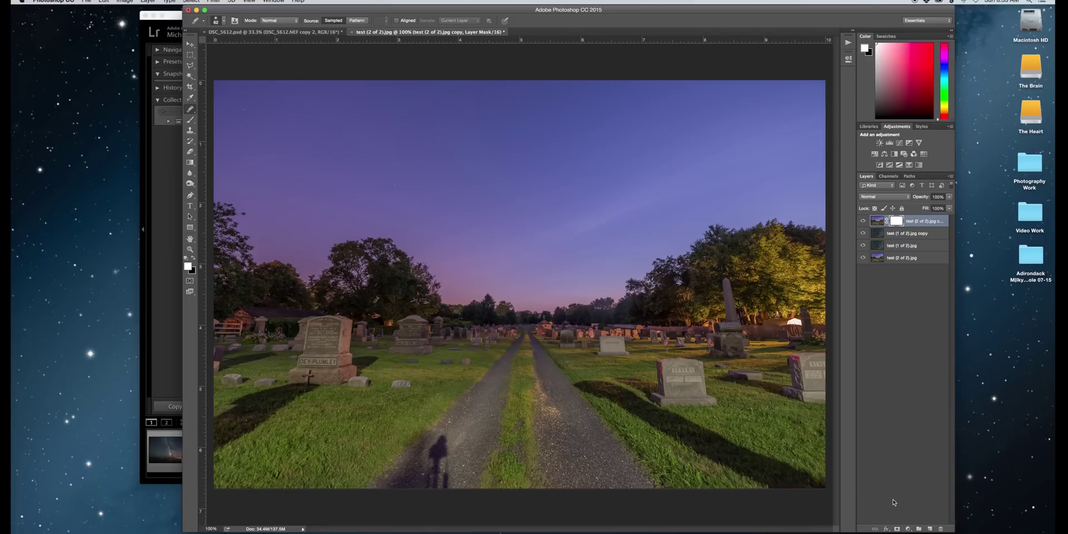
Step: Set up a black brush at 100% opacity and 97 px size
left_click(191, 120)
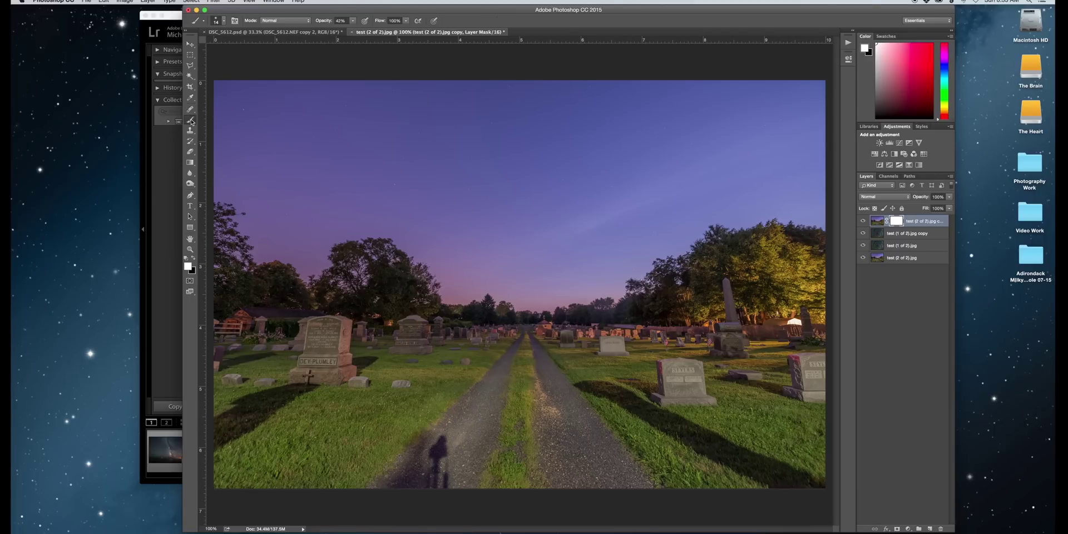
left_click(193, 257)
left_click(352, 21)
left_click_drag(353, 29, 378, 29)
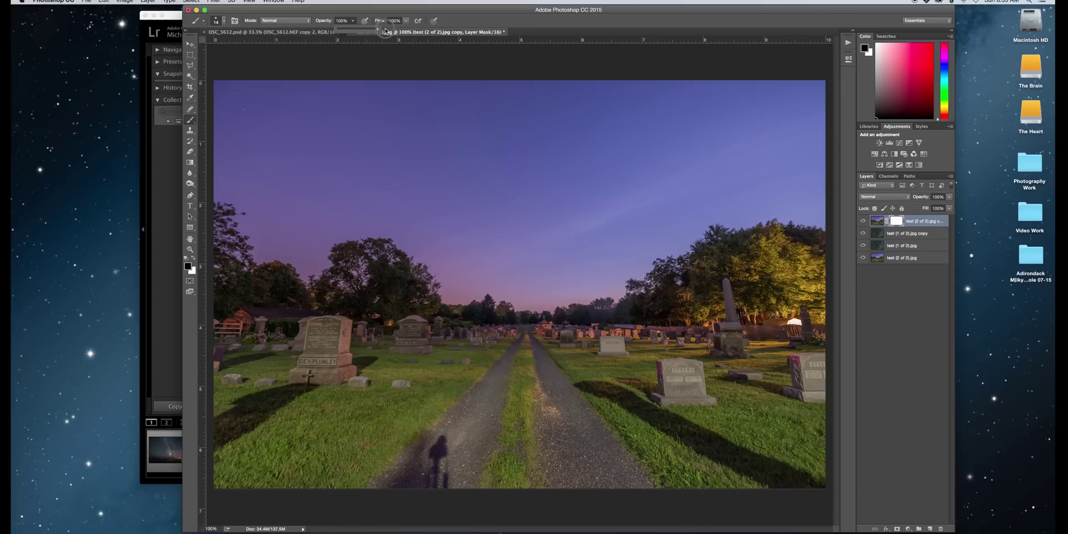
left_click(223, 20)
left_click_drag(235, 44, 276, 45)
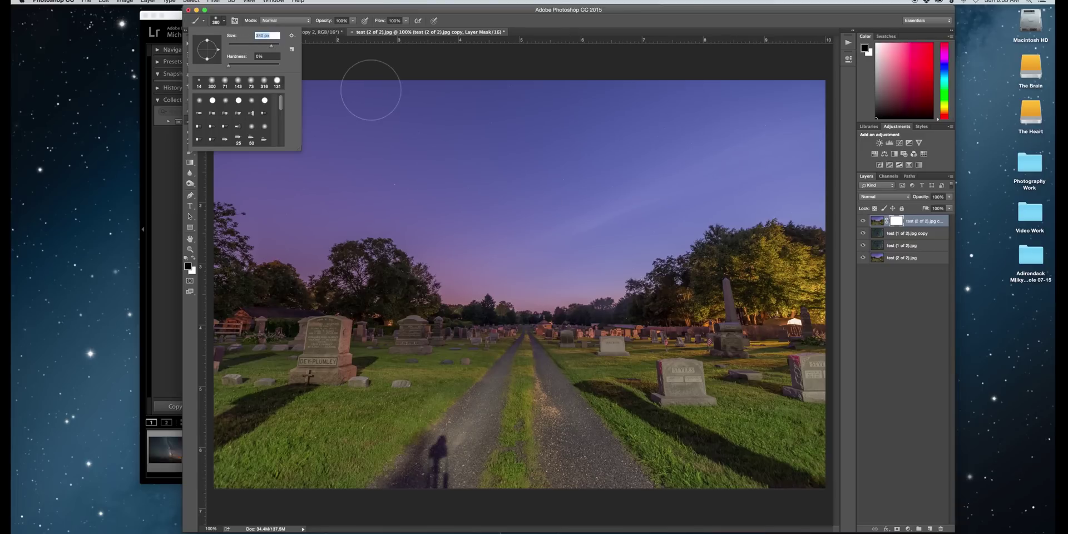
Step: Paint black on the mask with 380 px and 236 px brushes across the top, left and right sky
left_click(370, 89)
mouse_move(397, 103)
left_mouse_down()
mouse_move(338, 76)
mouse_move(239, 103)
mouse_move(801, 111)
mouse_move(628, 139)
left_mouse_up()
mouse_move(556, 128)
left_mouse_down()
mouse_move(300, 130)
mouse_move(333, 150)
mouse_move(779, 161)
mouse_move(618, 195)
mouse_move(283, 170)
mouse_move(544, 223)
left_mouse_up()
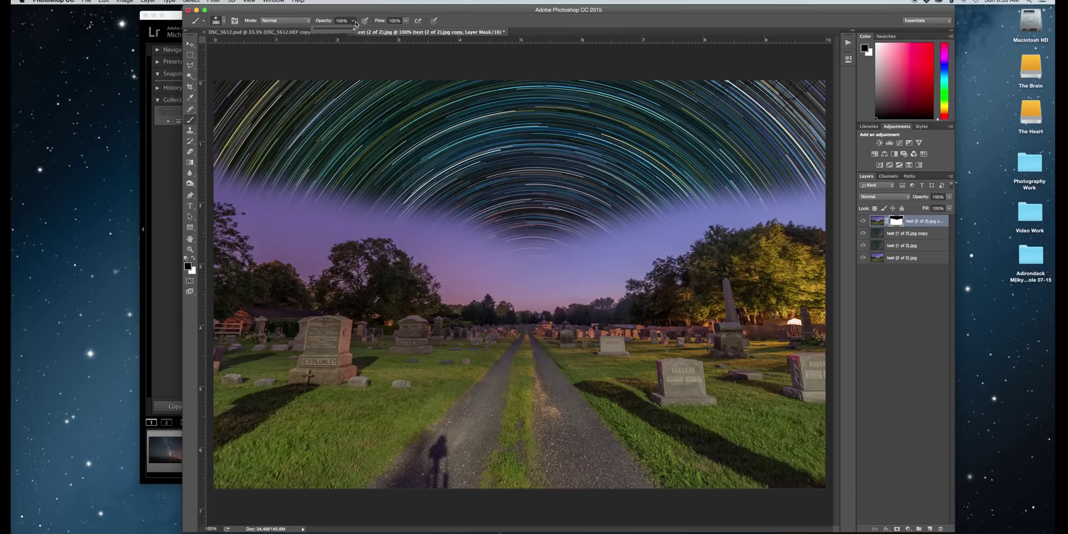
left_click(223, 21)
left_click_drag(274, 44, 261, 49)
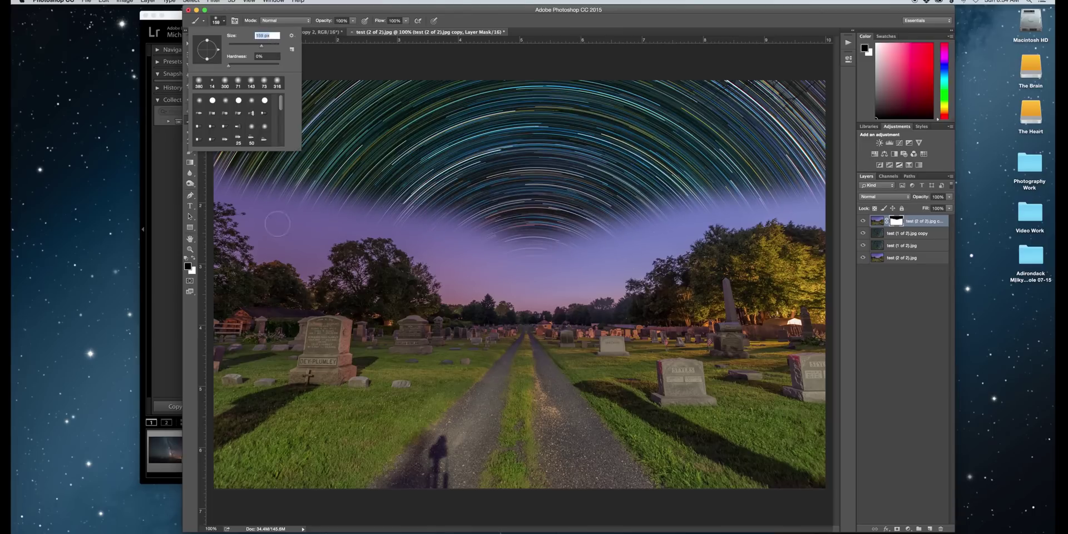
mouse_move(275, 245)
left_mouse_down()
mouse_move(261, 213)
mouse_move(213, 182)
mouse_move(263, 189)
mouse_move(292, 244)
mouse_move(299, 208)
mouse_move(309, 247)
mouse_move(304, 177)
mouse_move(356, 215)
mouse_move(332, 223)
mouse_move(334, 191)
mouse_move(399, 223)
mouse_move(353, 219)
mouse_move(310, 261)
mouse_move(260, 228)
mouse_move(213, 172)
mouse_move(268, 161)
mouse_move(325, 173)
mouse_move(454, 264)
mouse_move(457, 285)
mouse_move(400, 202)
mouse_move(471, 225)
mouse_move(483, 272)
mouse_move(465, 284)
mouse_move(572, 289)
mouse_move(513, 276)
mouse_move(540, 249)
mouse_move(518, 222)
left_mouse_up()
mouse_move(829, 169)
left_mouse_down()
mouse_move(814, 207)
mouse_move(690, 214)
mouse_move(639, 257)
mouse_move(598, 267)
mouse_move(557, 259)
mouse_move(652, 225)
mouse_move(724, 183)
left_mouse_up()
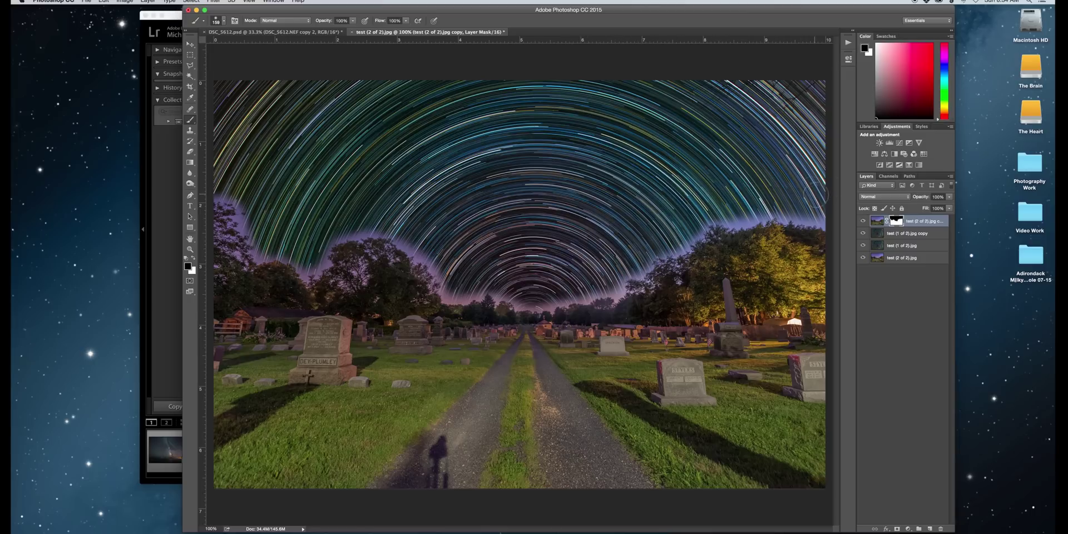
left_click(914, 235)
Step: Drag the star-trail copy layer upward with the Move tool until the trail centre sits in the sky
left_click(190, 44)
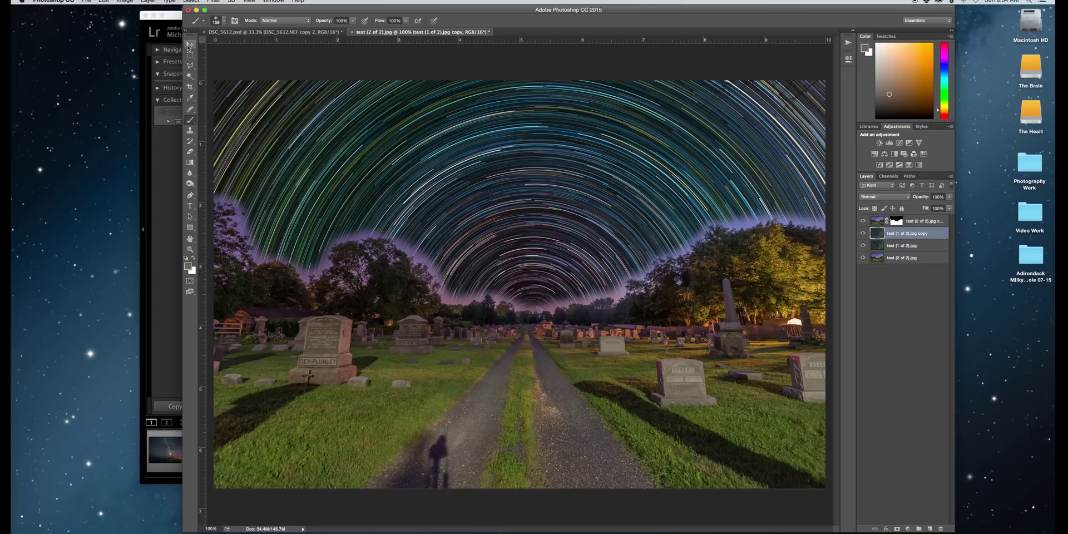
left_click_drag(531, 161, 544, 83)
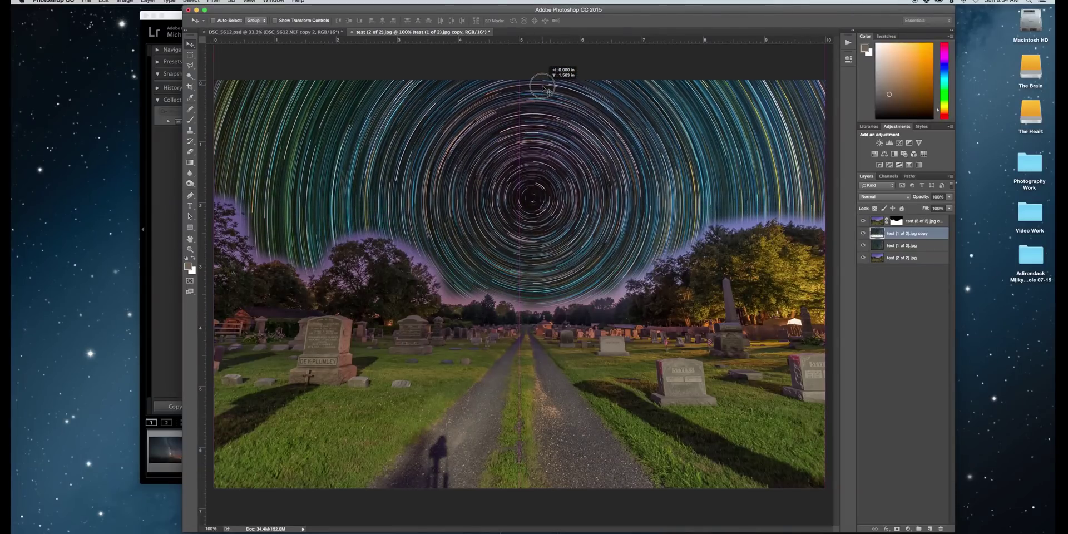
left_click_drag(543, 142, 542, 134)
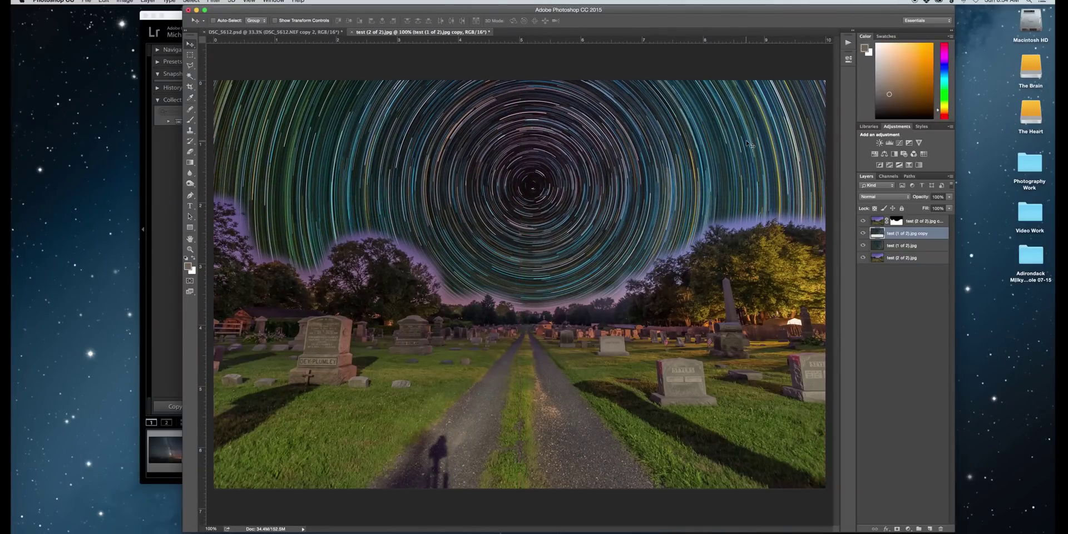
left_click(893, 222)
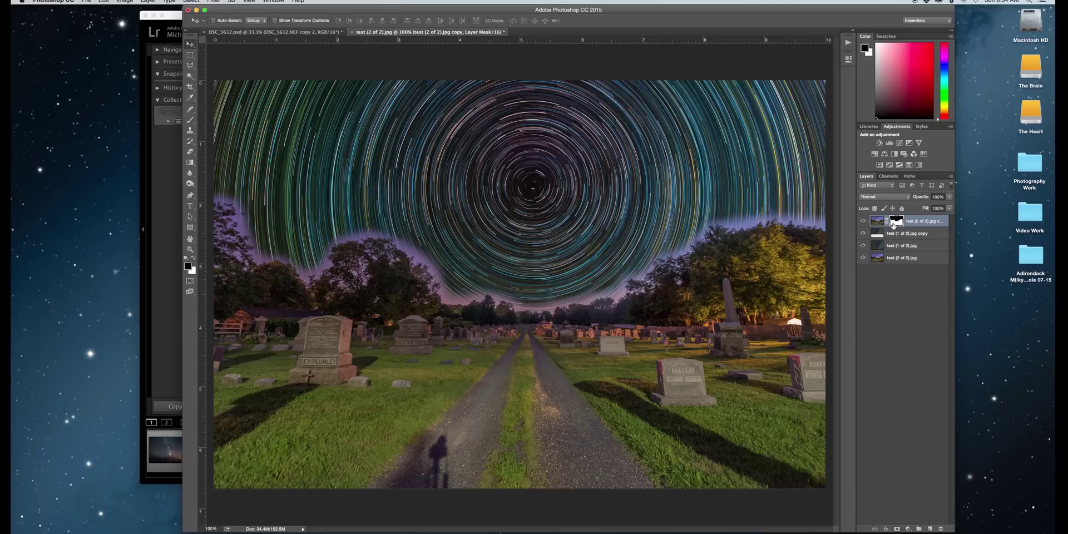
Step: Open Refine Mask, enable Smart Radius with Smooth 3, and refine the tree-line edges in red overlay
right_click(894, 221)
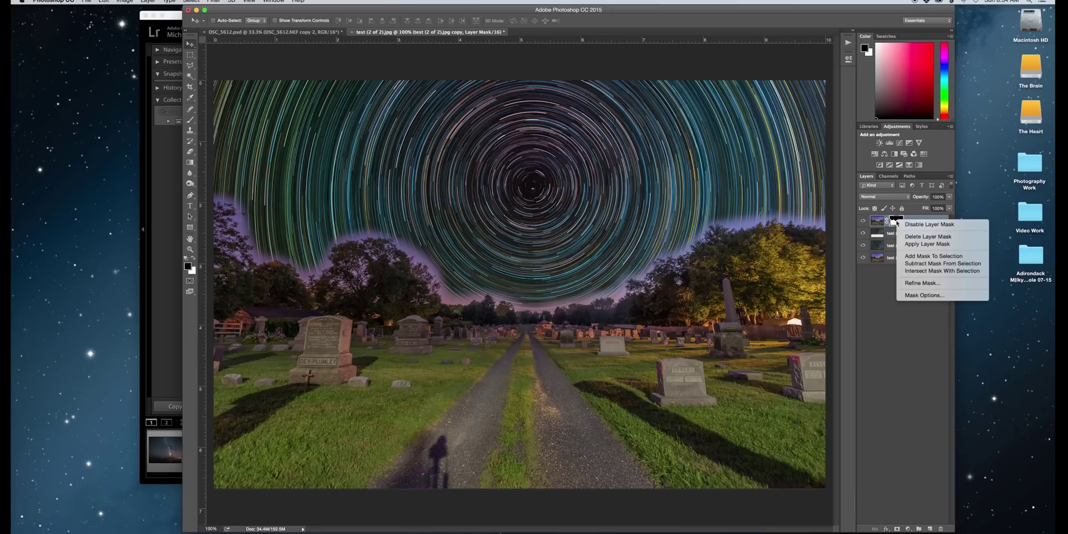
left_click(922, 282)
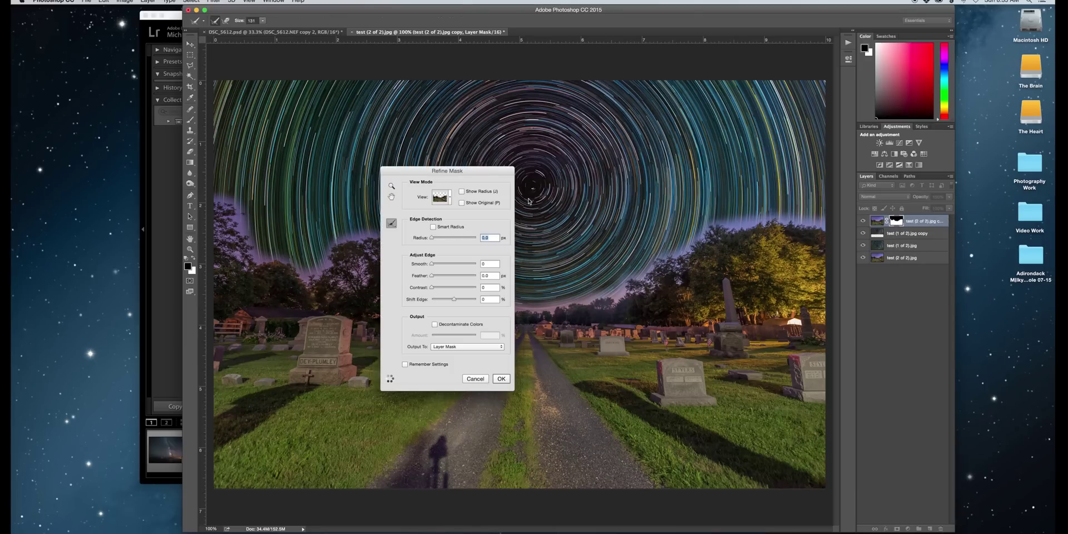
left_click_drag(481, 169, 796, 198)
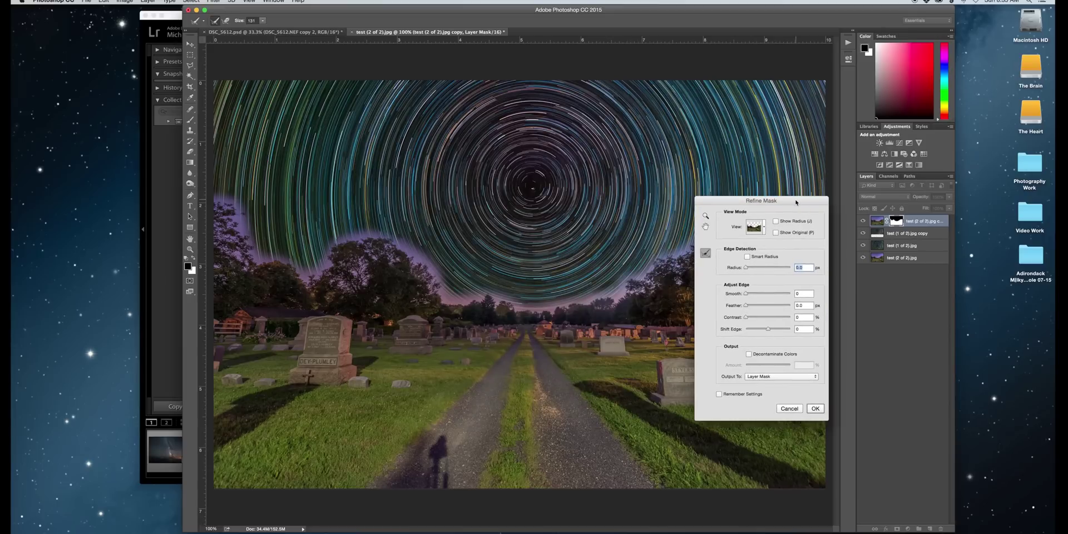
left_click(747, 256)
left_click_drag(746, 293, 747, 307)
left_click_drag(746, 269, 749, 269)
left_click(765, 226)
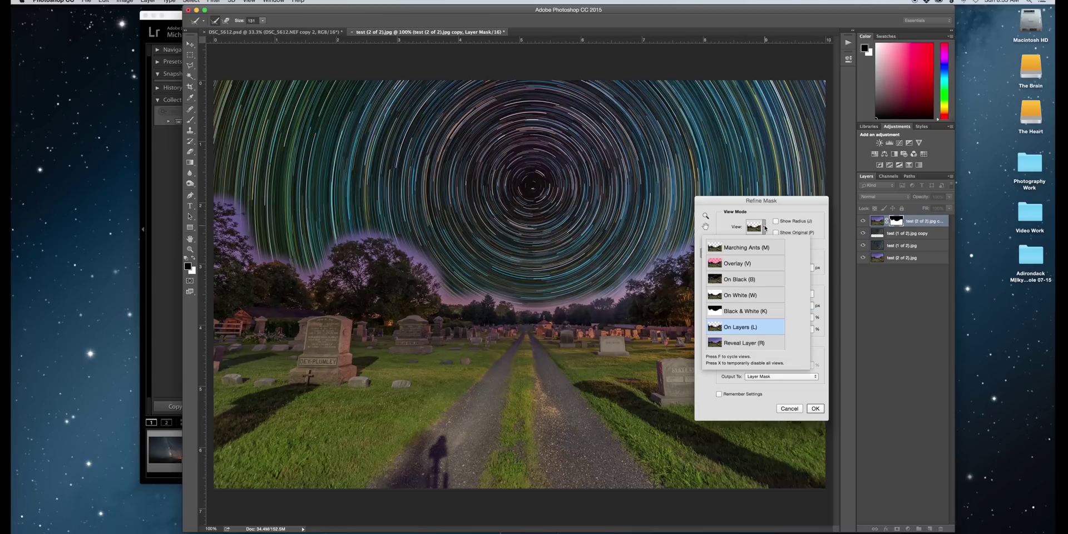
left_click(751, 265)
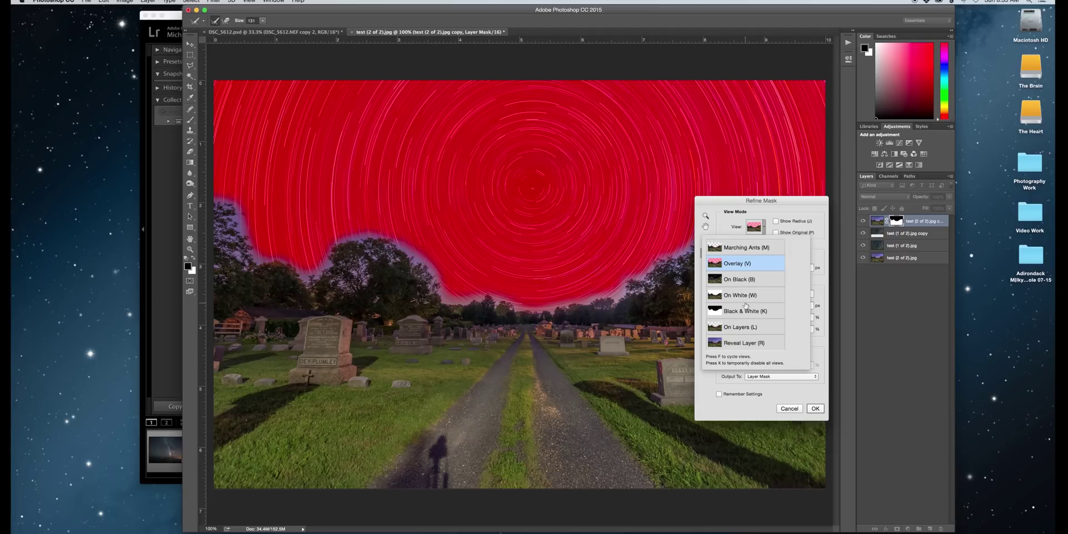
left_click(247, 205)
mouse_move(219, 196)
left_mouse_down()
mouse_move(312, 285)
mouse_move(413, 269)
mouse_move(449, 303)
mouse_move(679, 283)
mouse_move(688, 240)
left_mouse_up()
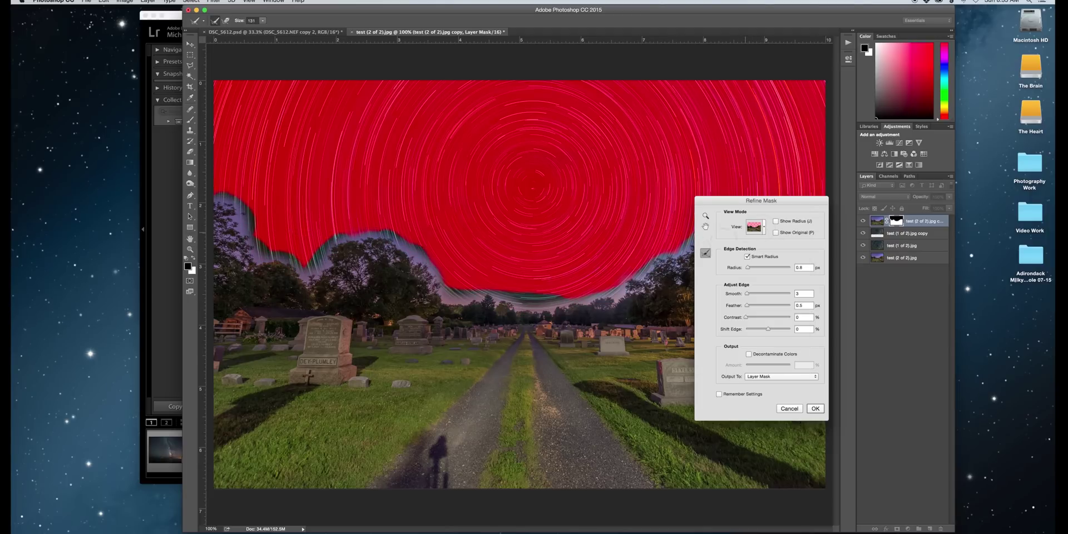
left_click_drag(723, 200, 695, 304)
left_click_drag(706, 225, 742, 231)
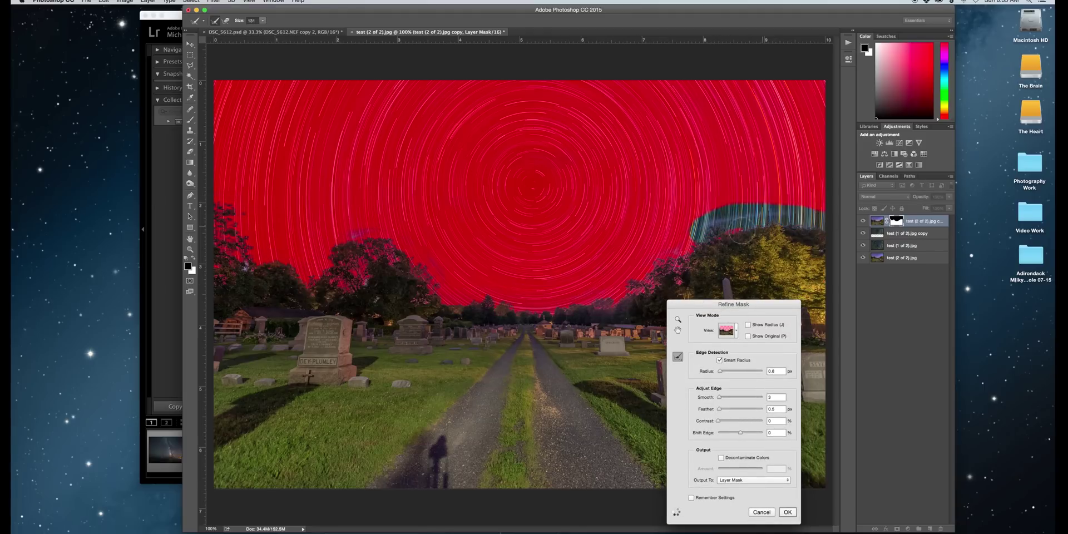
left_click_drag(350, 234, 431, 264)
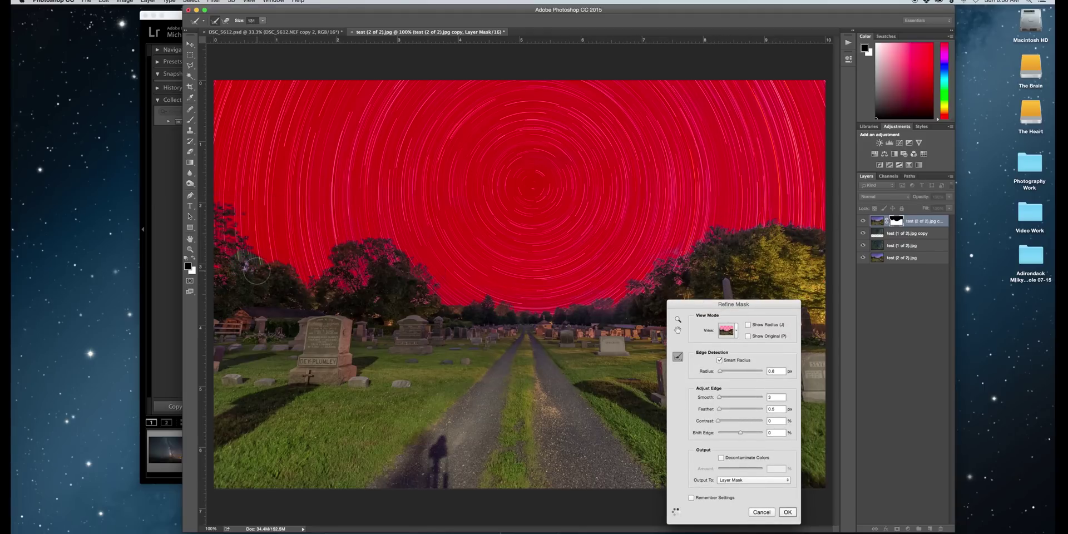
Step: Zoom in, switch to On Layers view, pull Shift Edge to -18, and apply the refinement
key("super+equal")
key("super+equal")
key("super+equal")
key("super+equal")
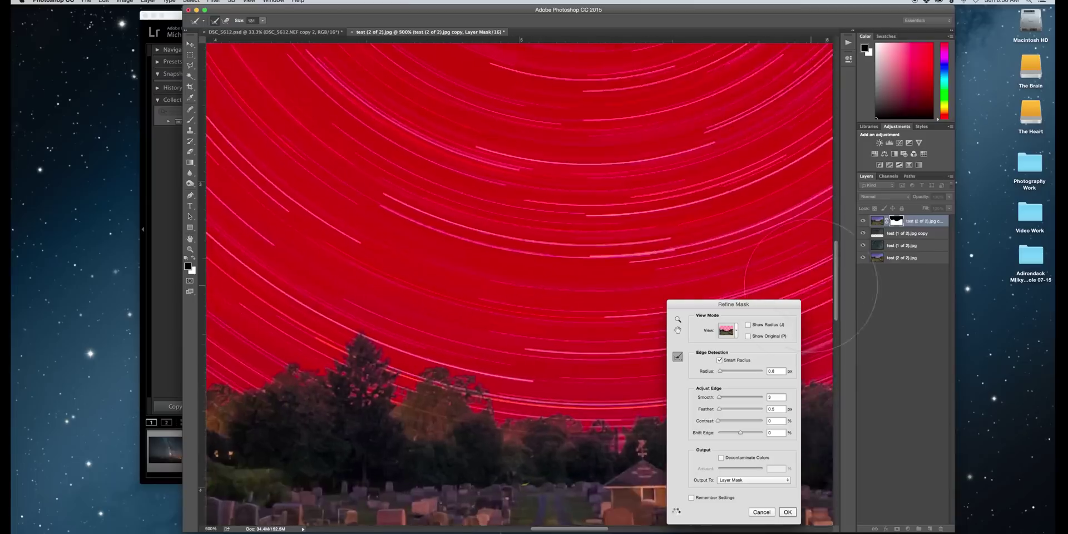
scroll(810, 286, "left", 10)
key("super+equal")
left_click_drag(740, 432, 739, 435)
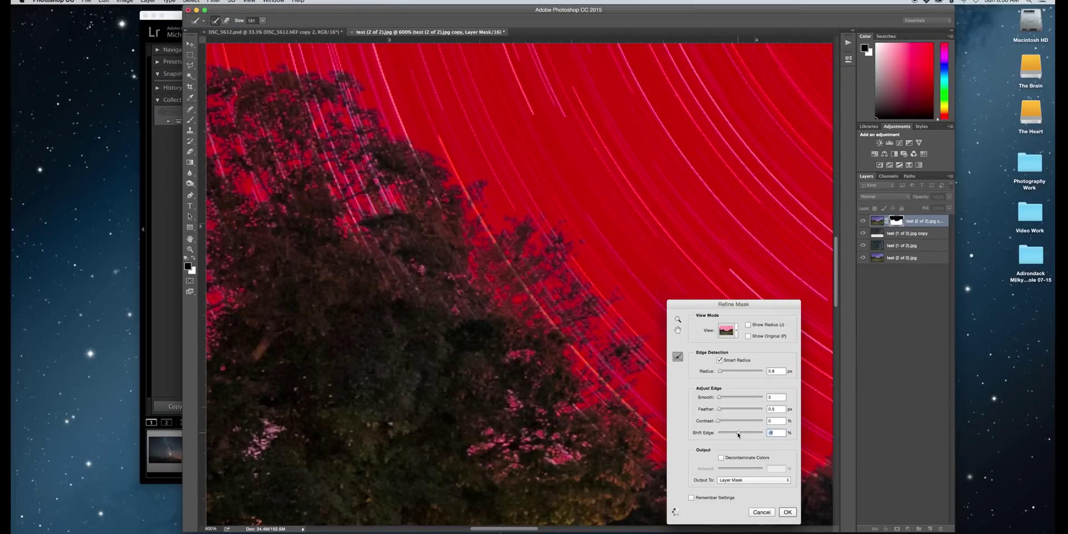
left_click(726, 330)
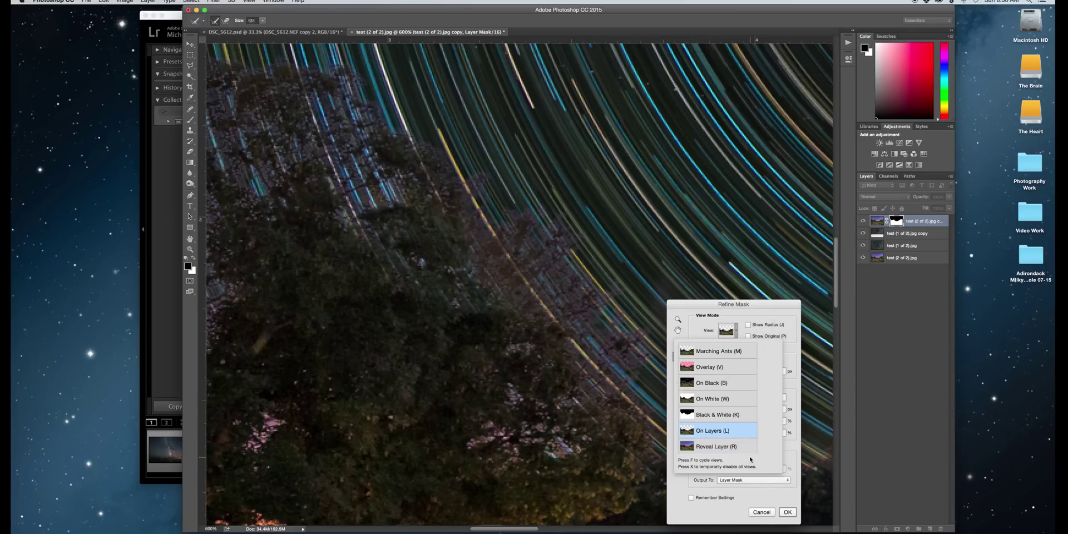
left_click(782, 437)
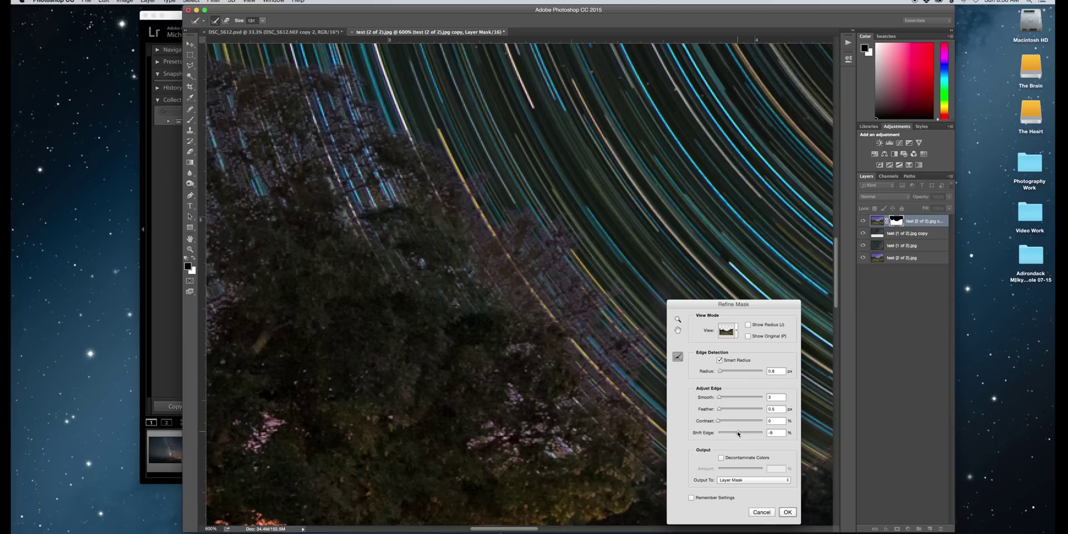
left_click_drag(738, 433, 735, 436)
left_click(736, 434)
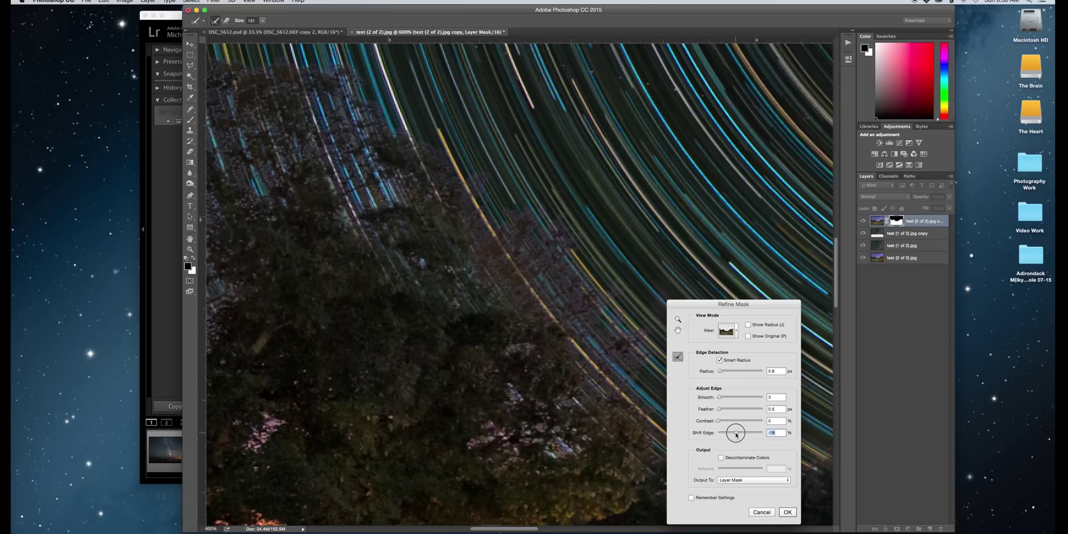
left_click(786, 511)
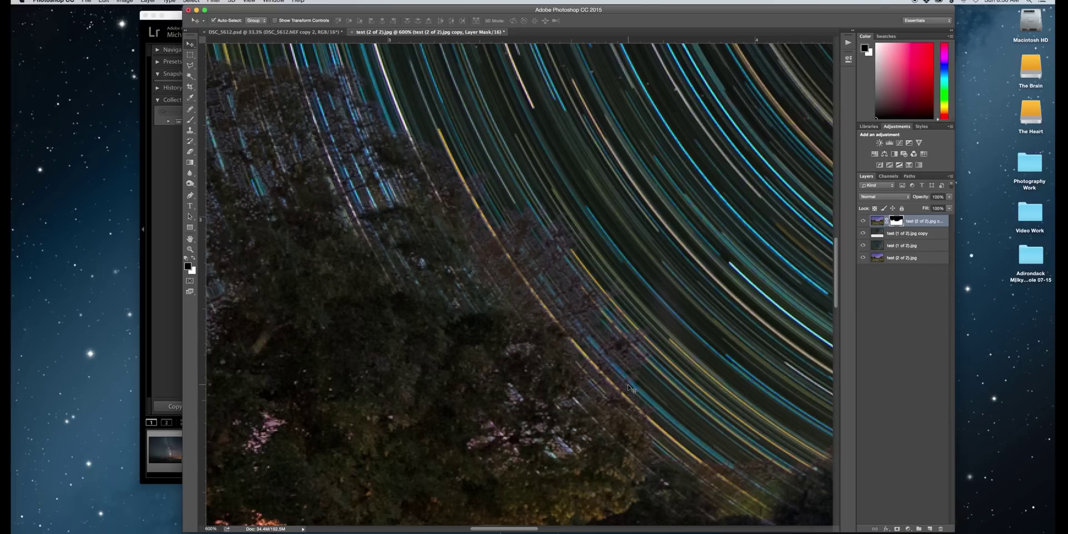
Step: Move test (2 of 2).jpg above test (1 of 2).jpg and set test (1 of 2).jpg copy to about 73% opacity
key("super+minus")
key("super+minus")
key("super+minus")
key("super+minus")
key("super+minus")
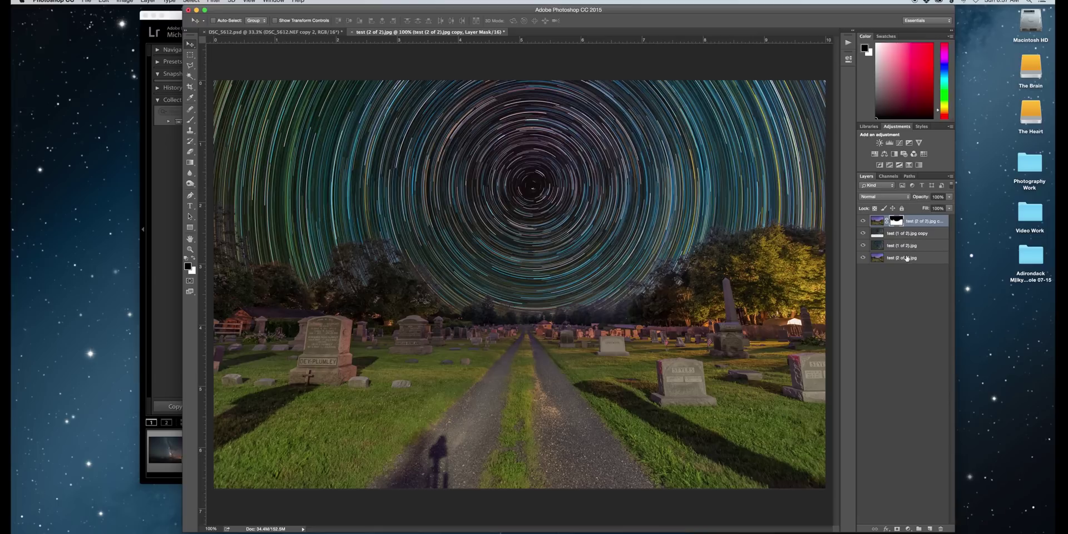
left_click_drag(905, 257, 902, 245)
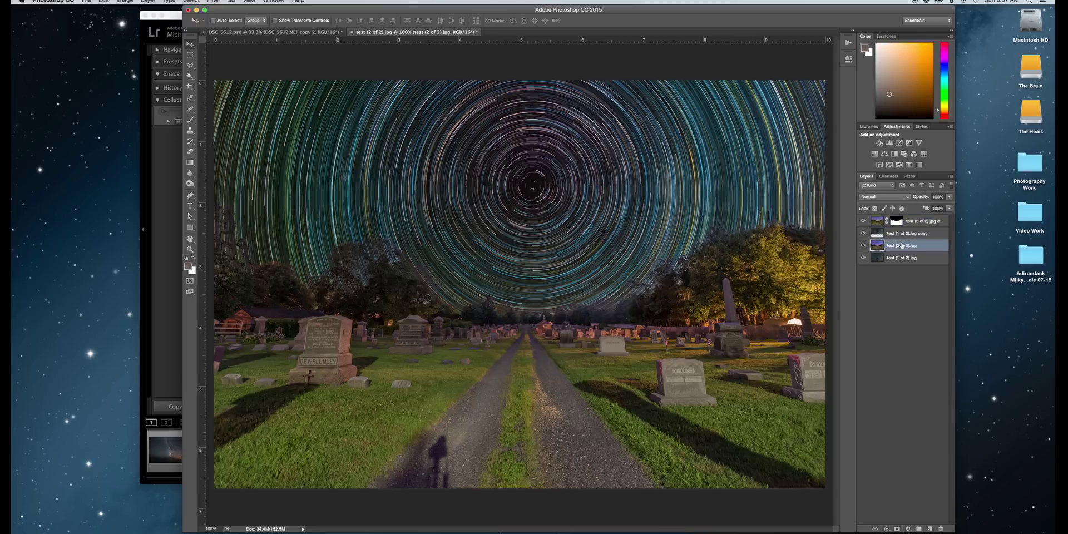
left_click(905, 237)
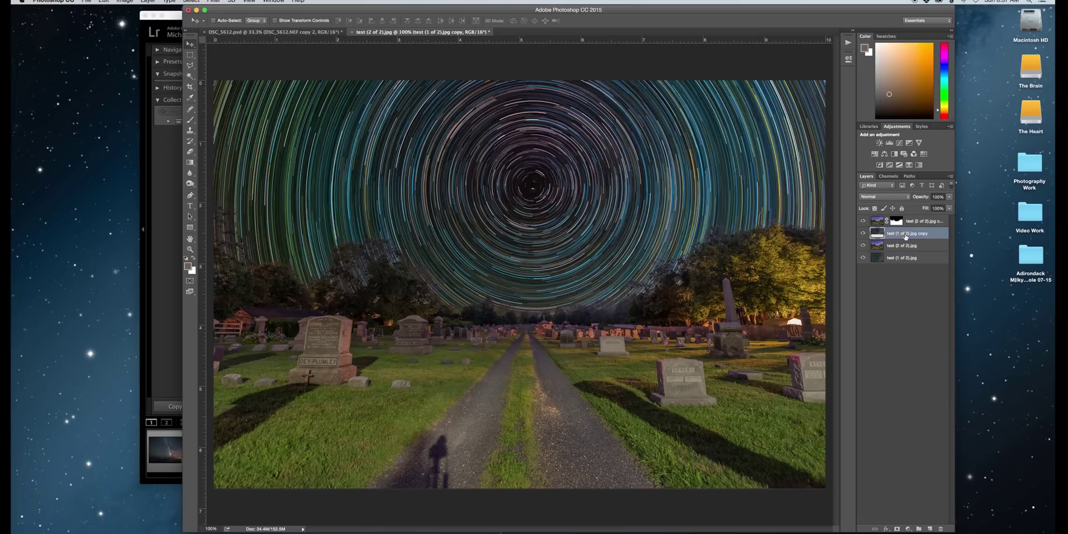
left_click(950, 197)
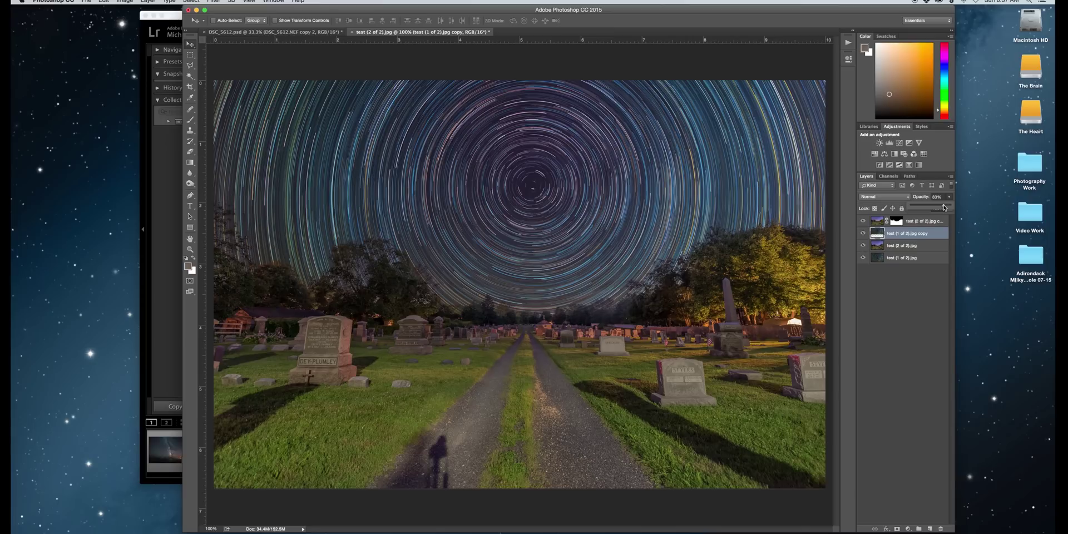
left_click_drag(943, 204, 941, 207)
left_click_drag(940, 208, 939, 207)
left_click(897, 221)
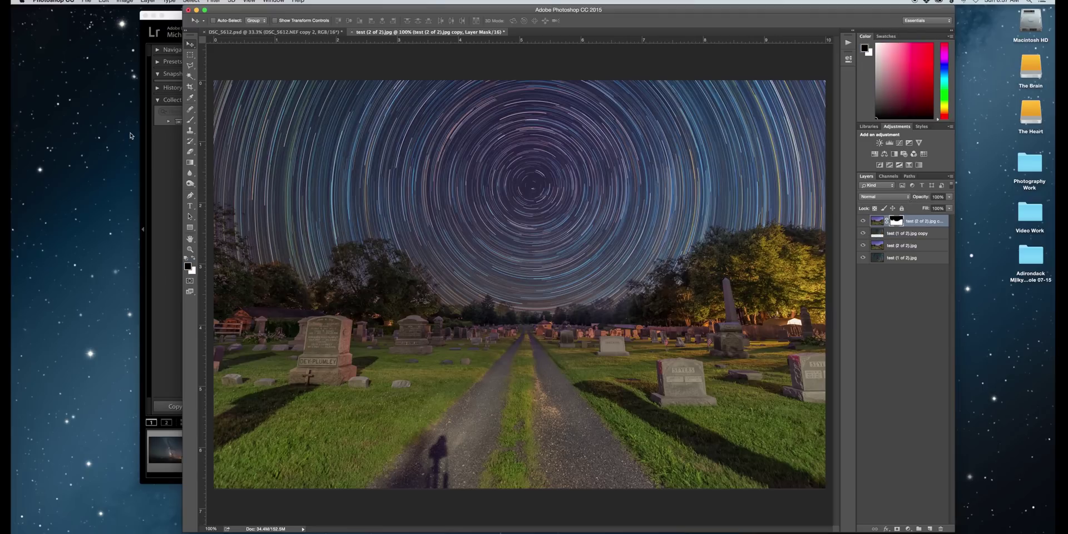
Step: Set a 428 px brush at 2% opacity with white as the painting colour
left_click(188, 121)
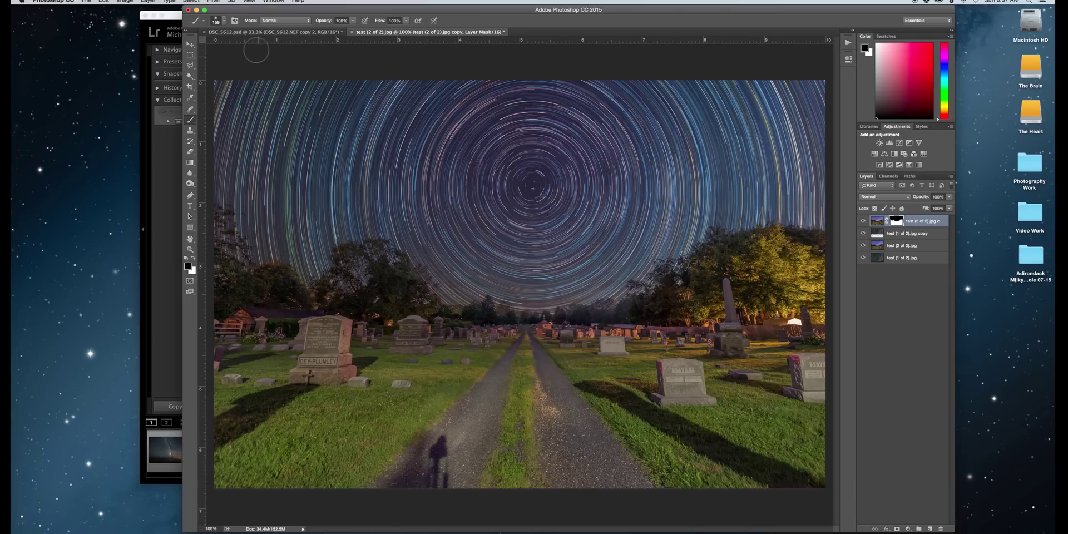
left_click(224, 22)
left_click_drag(263, 49, 266, 49)
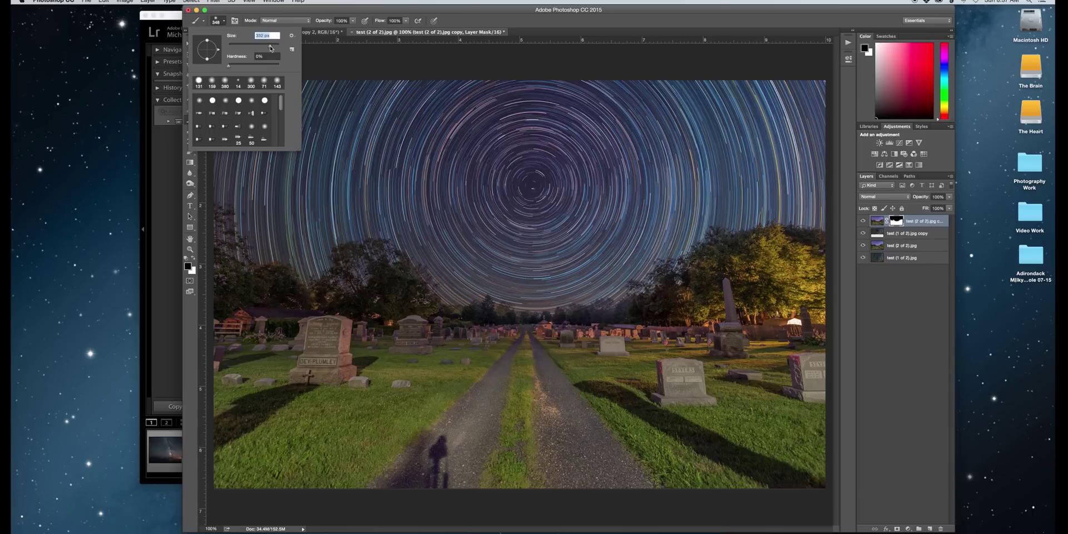
left_click_drag(271, 48, 275, 49)
left_click_drag(352, 21, 315, 32)
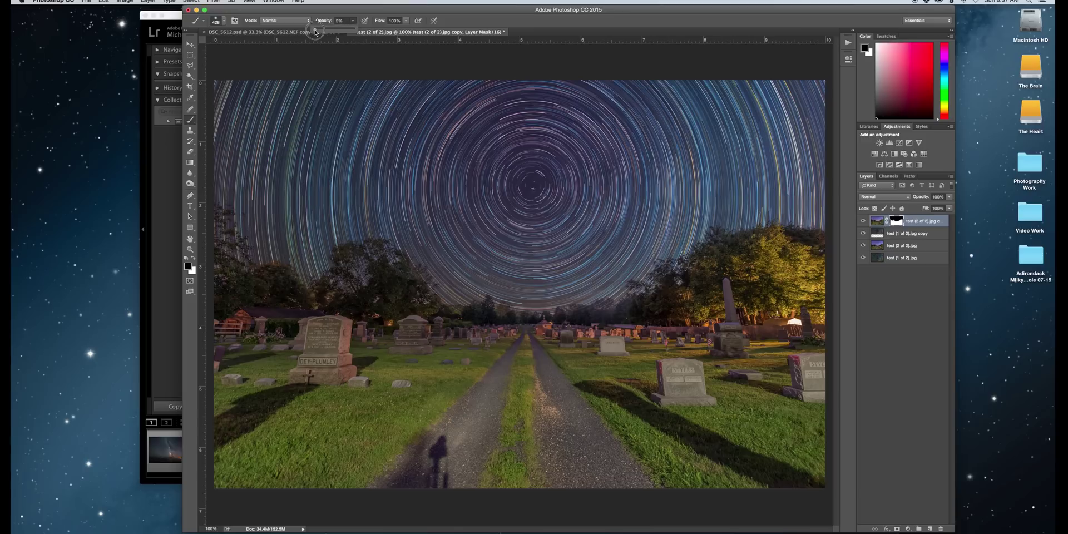
key("x")
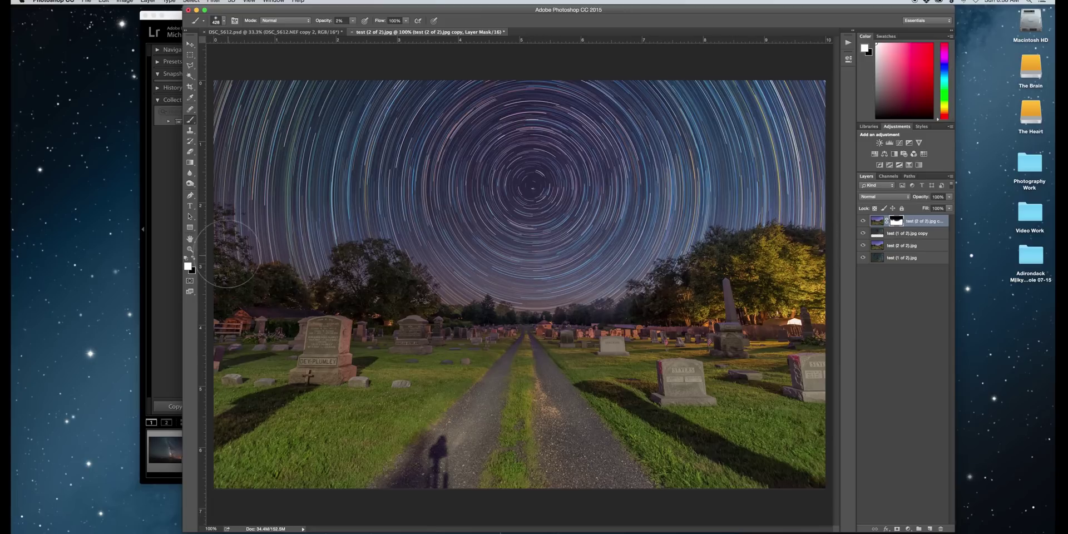
Step: Zoom onto the left-hand trees and prepare a few-pixel brush at 91% opacity
key("super+0")
scroll(304, 266, "up", 8)
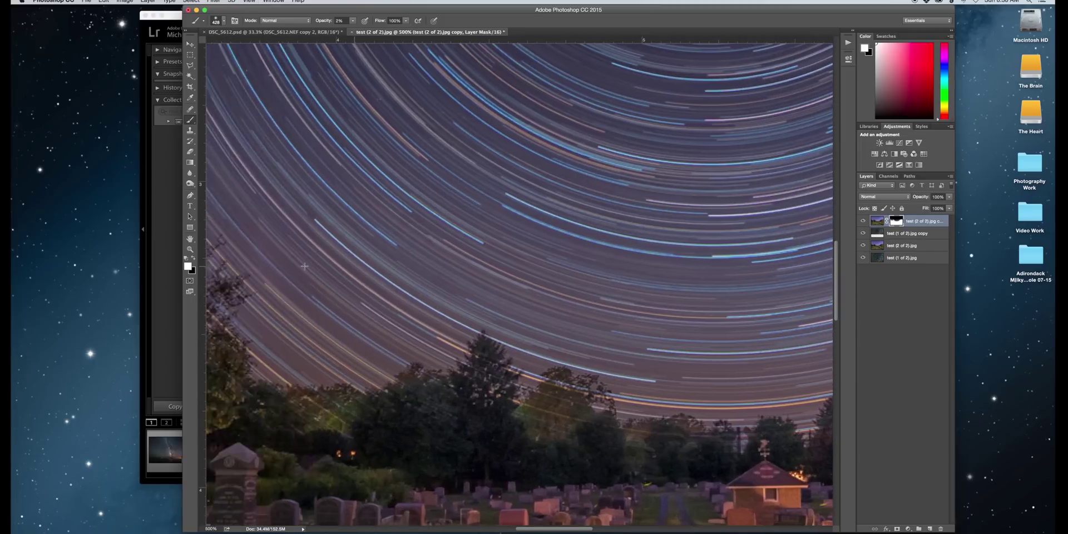
scroll(304, 266, "up", 4)
scroll(304, 267, "left", 10)
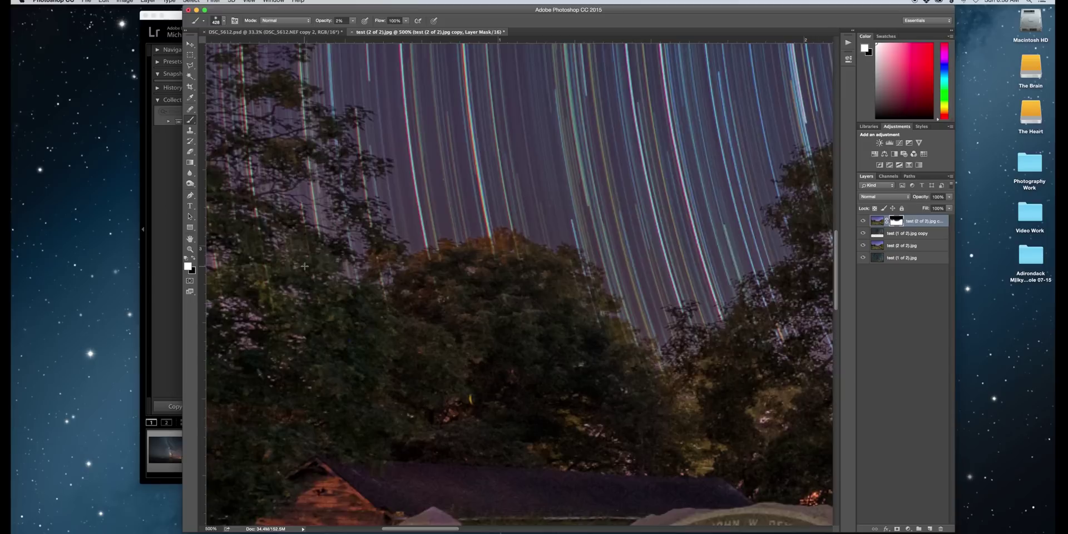
scroll(303, 267, "right", 2)
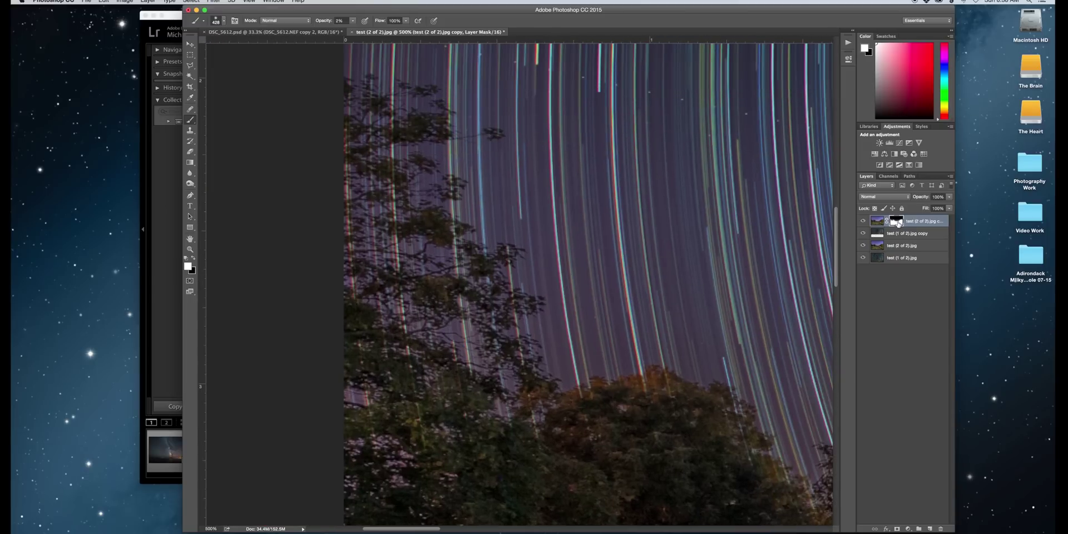
left_click(193, 257)
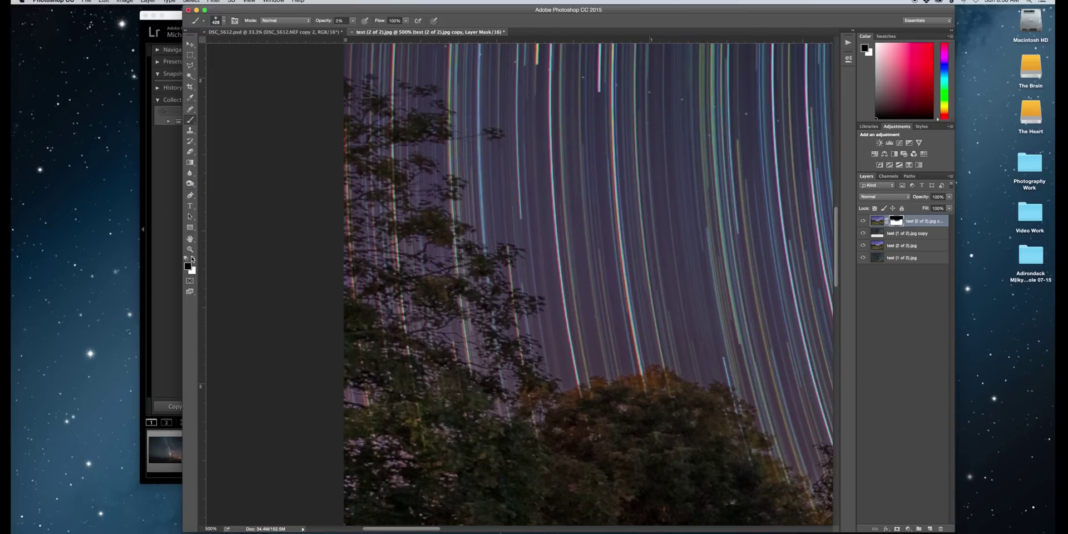
left_click(222, 20)
left_click_drag(245, 45, 229, 47)
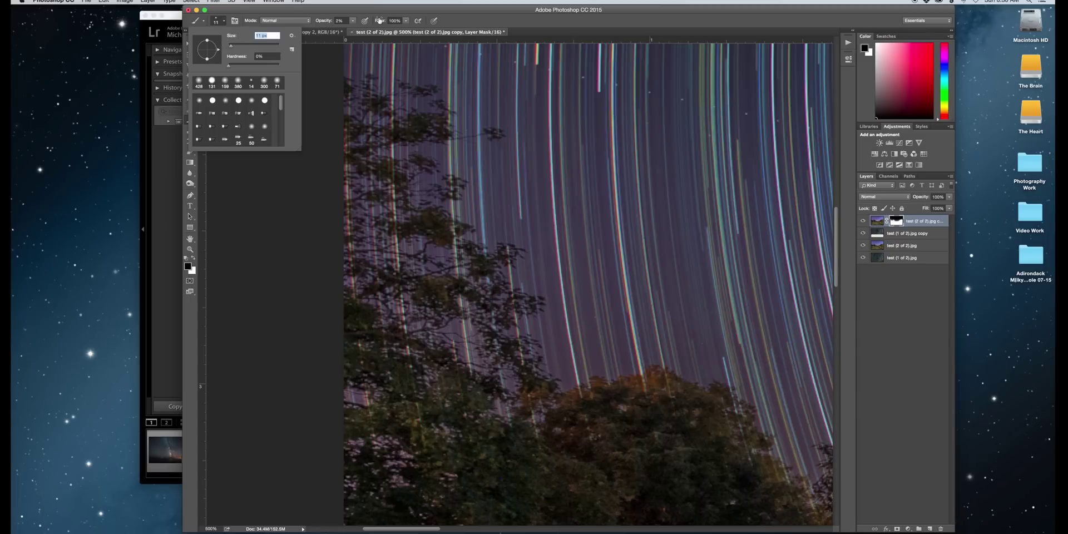
left_click(353, 21)
left_click_drag(357, 31, 394, 31)
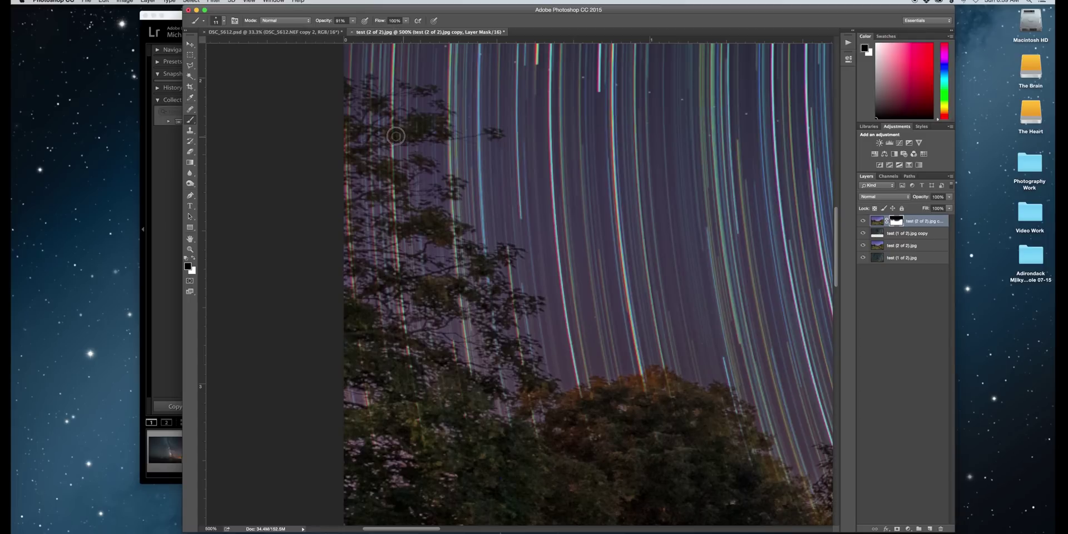
left_click(194, 257)
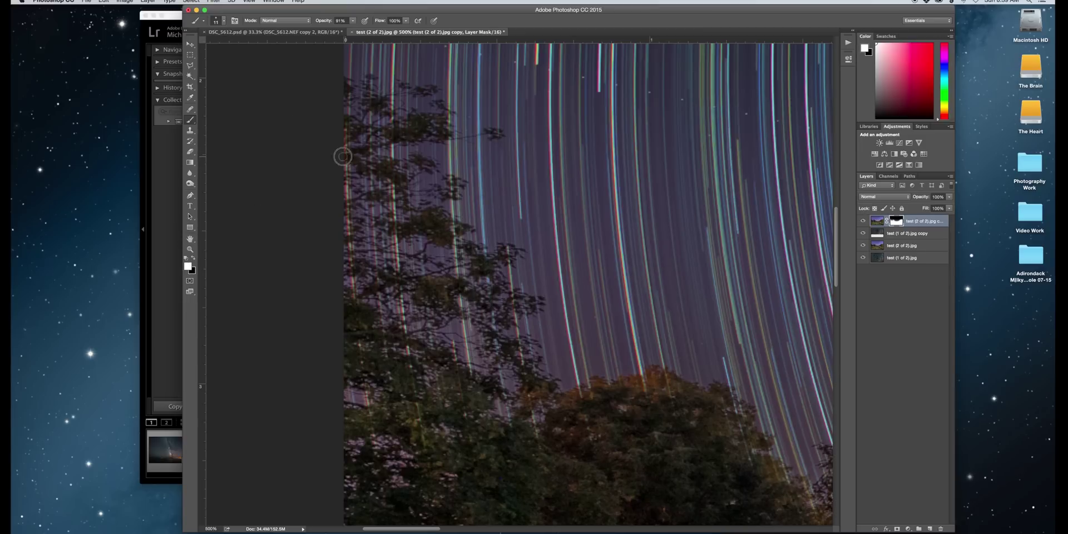
Step: Touch up the treetop mask edges up close, varying brush opacity through 74%, 88%, 19% and 95%
scroll(402, 330, "down", 2)
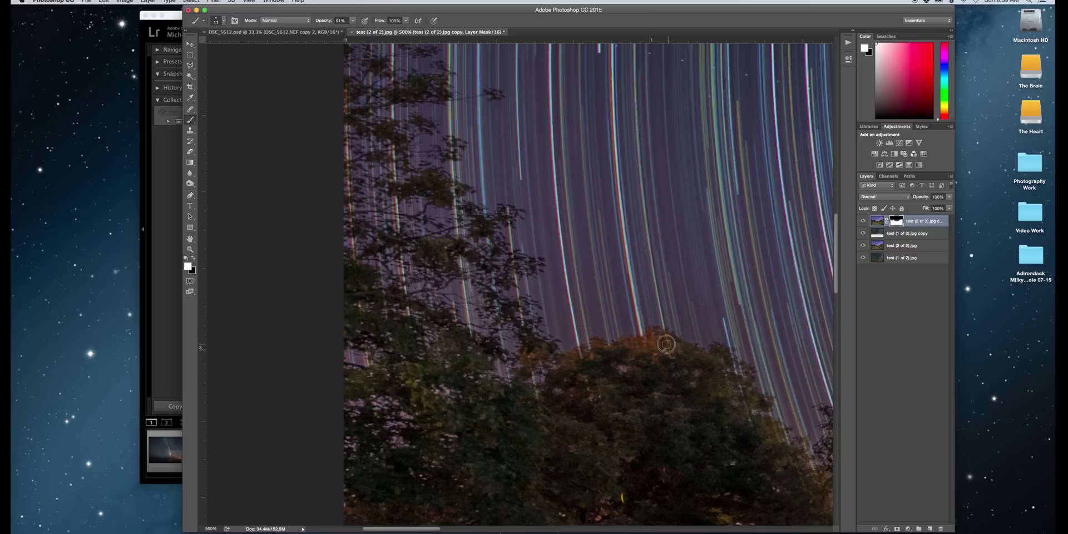
scroll(456, 428, "down", 8)
scroll(455, 428, "right", 8)
scroll(545, 184, "right", 11)
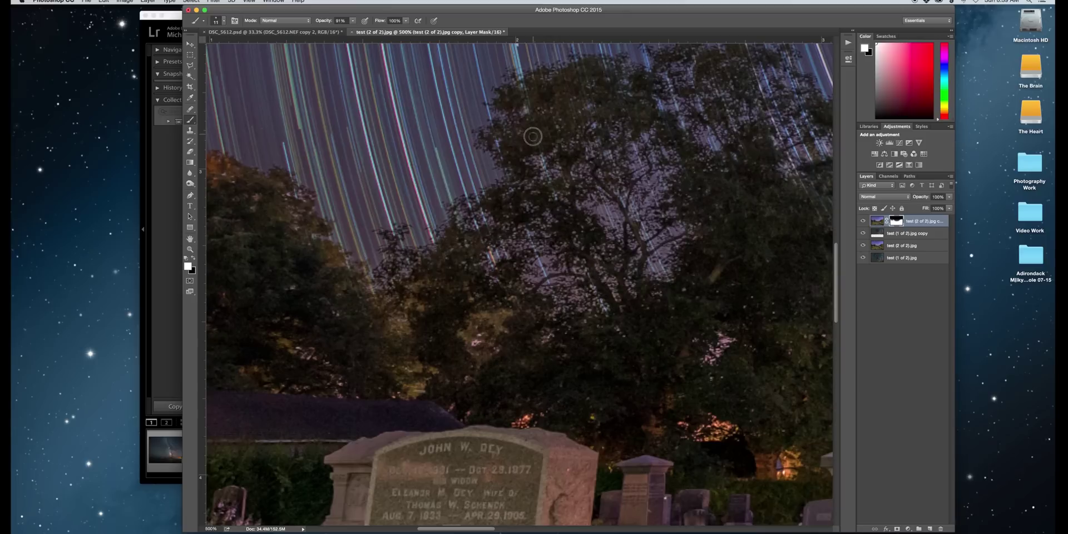
scroll(611, 222, "right", 5)
key("super+equal")
key("super+equal")
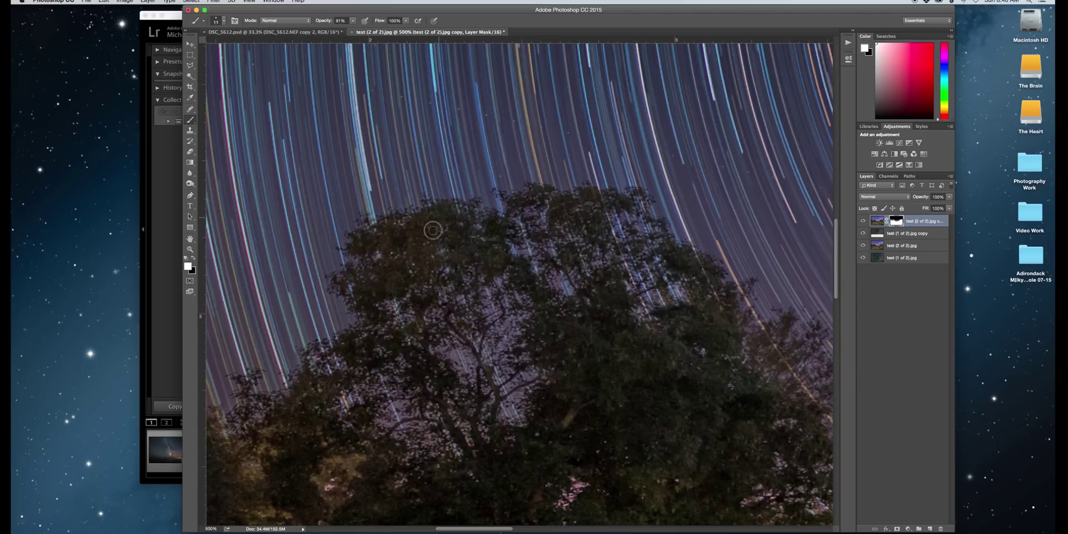
scroll(356, 233, "right", 10)
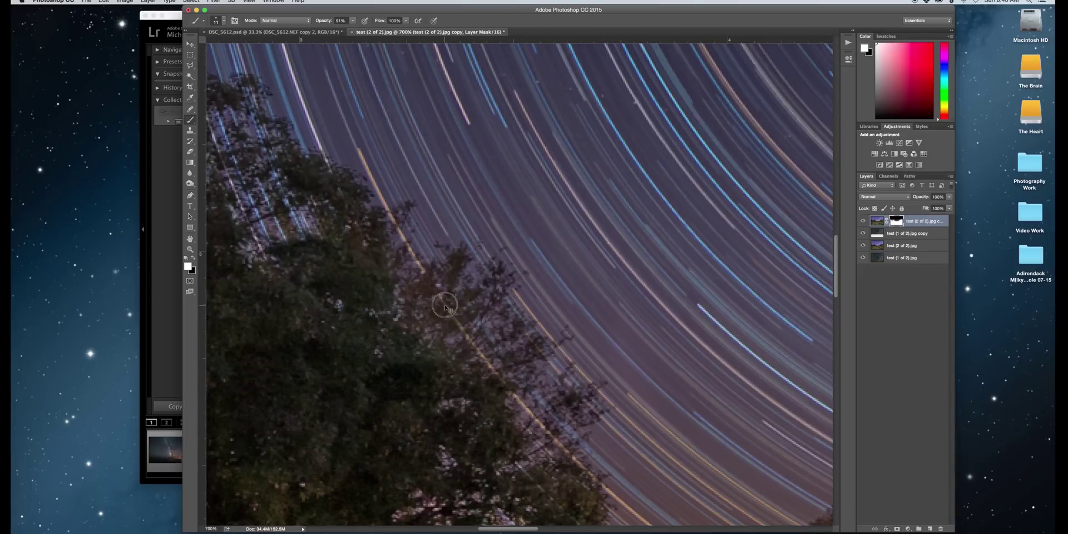
key("7")
key("4")
scroll(428, 311, "down", 8)
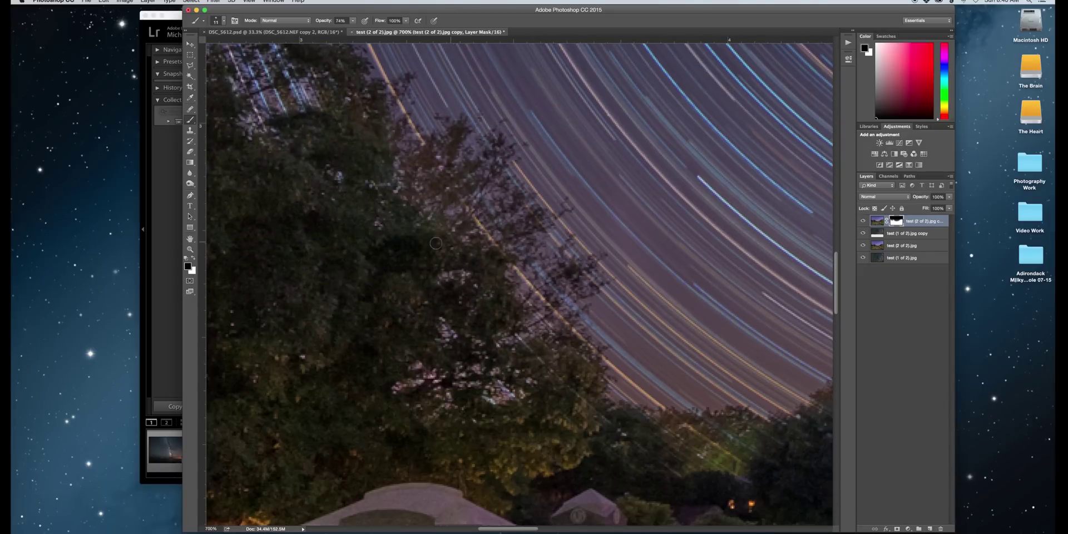
scroll(473, 222, "down", 5)
scroll(472, 223, "right", 3)
left_click_drag(353, 21, 394, 30)
key("8")
key("8")
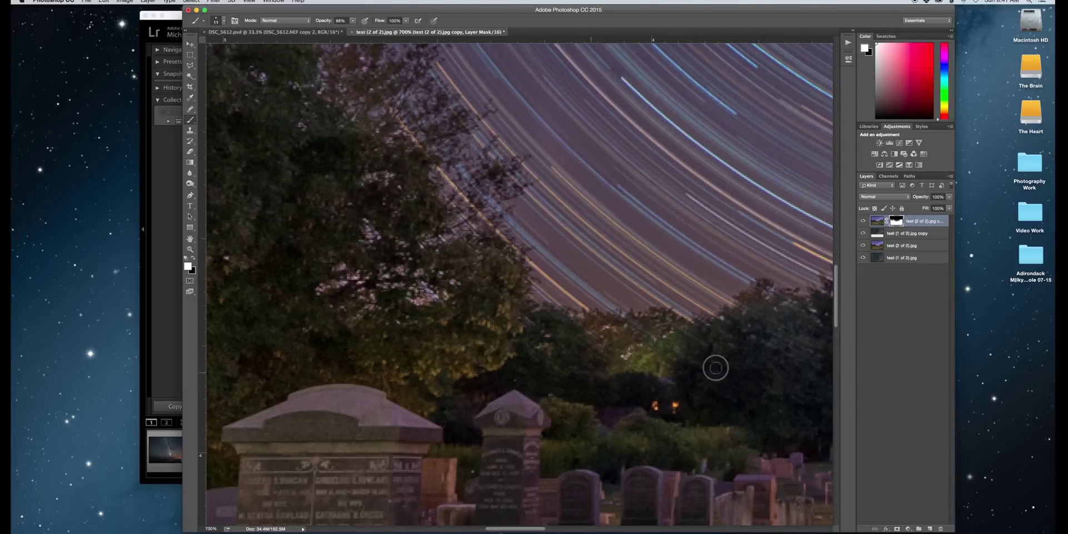
scroll(718, 361, "right", 9)
scroll(601, 333, "right", 6)
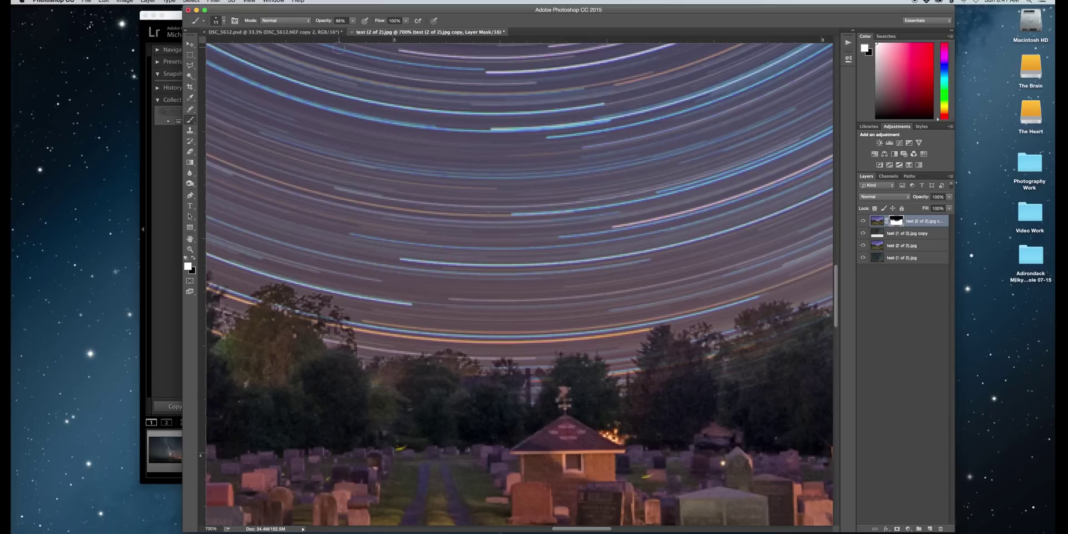
key("1")
key("9")
scroll(534, 395, "right", 4)
key("9")
key("5")
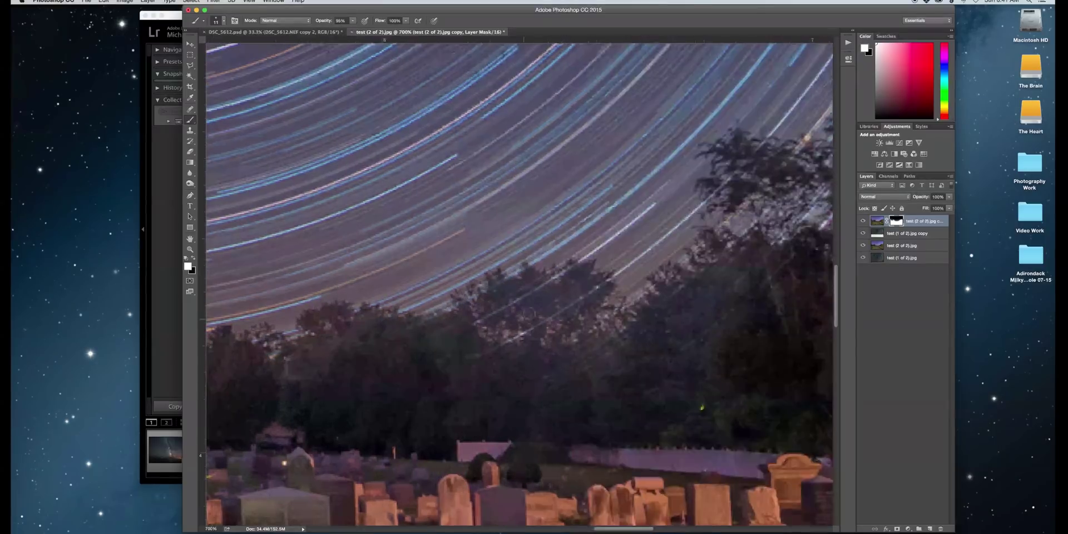
scroll(661, 333, "right", 4)
key("super+plus")
left_click(217, 21)
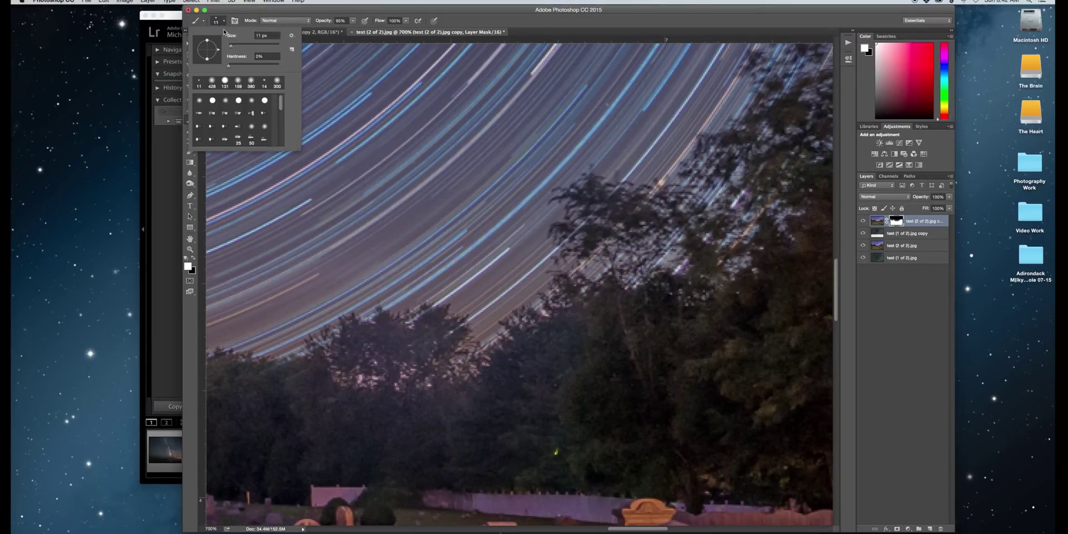
key("super+plus")
Step: Fit the image in view and choose Flatten Image from the test (2 of 2).jpg layer's menu
key("super+1")
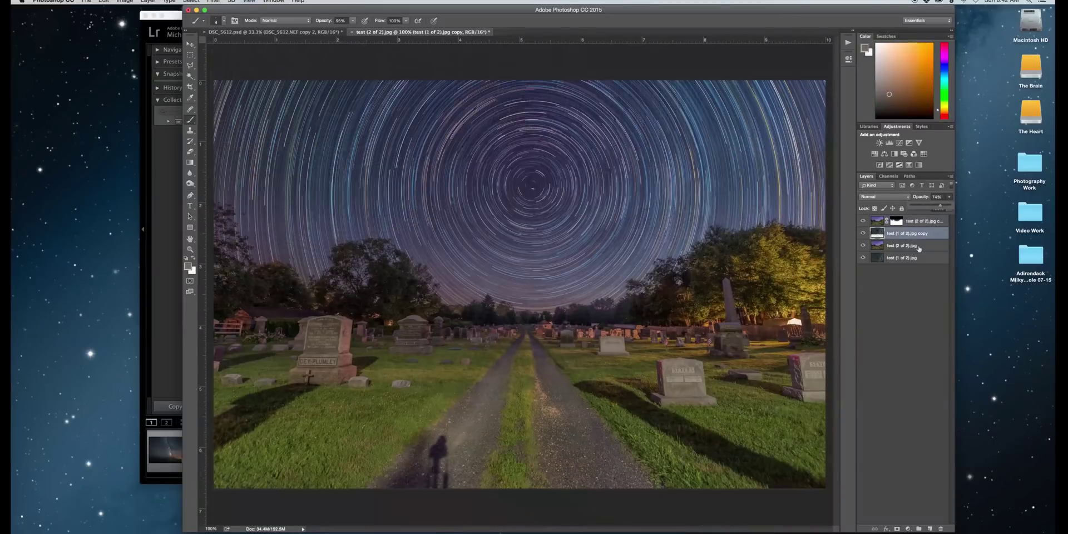
left_click(925, 246)
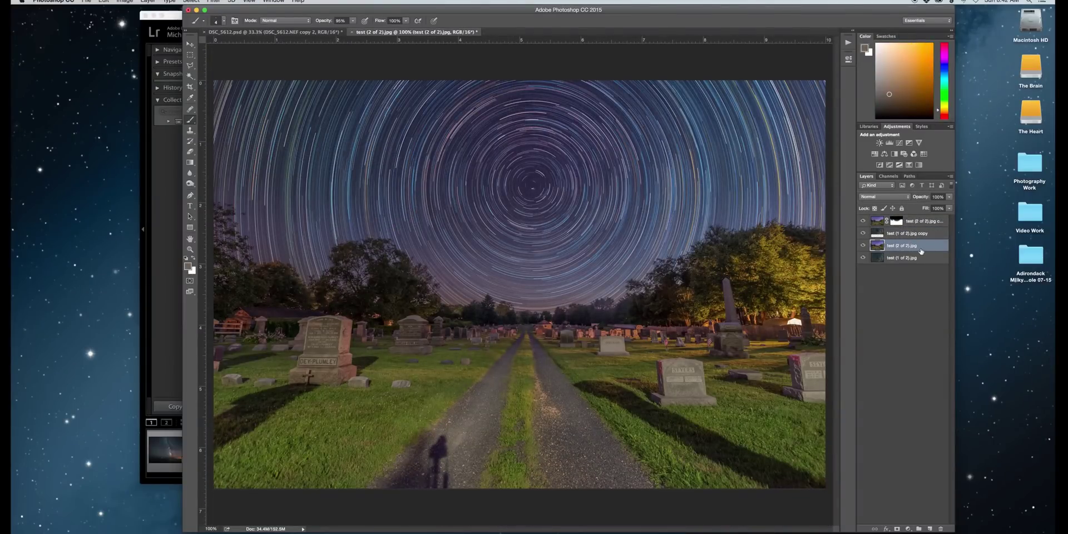
right_click(921, 248)
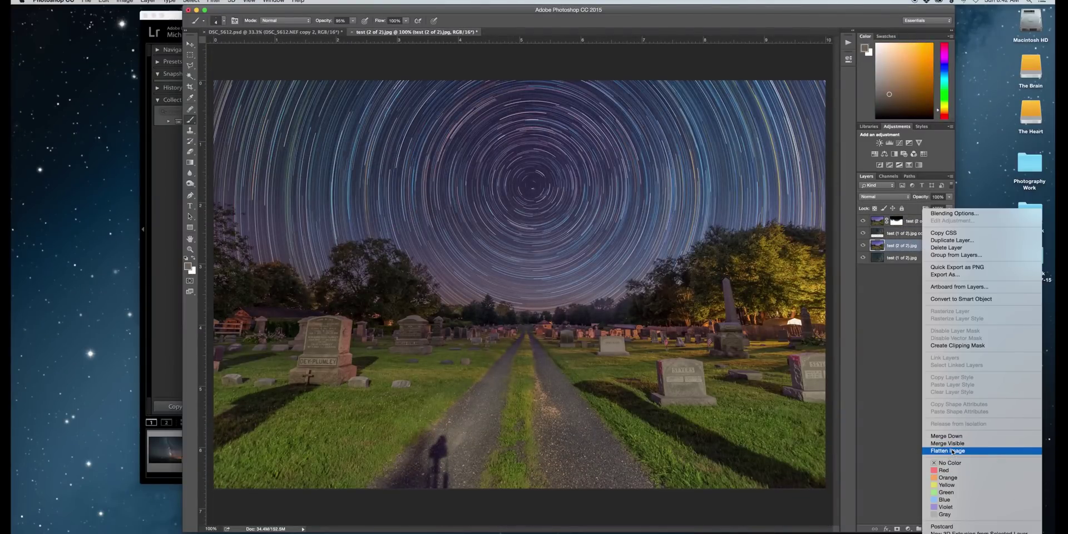
left_click(952, 452)
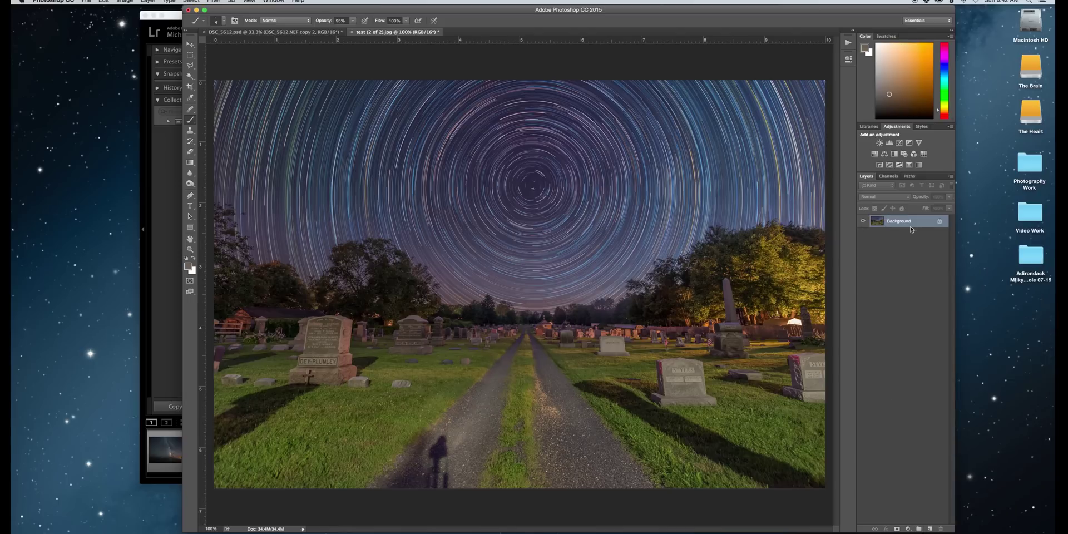
Step: Duplicate the Background layer twice, creating Background copy and Background copy 2
left_click_drag(911, 229, 929, 529)
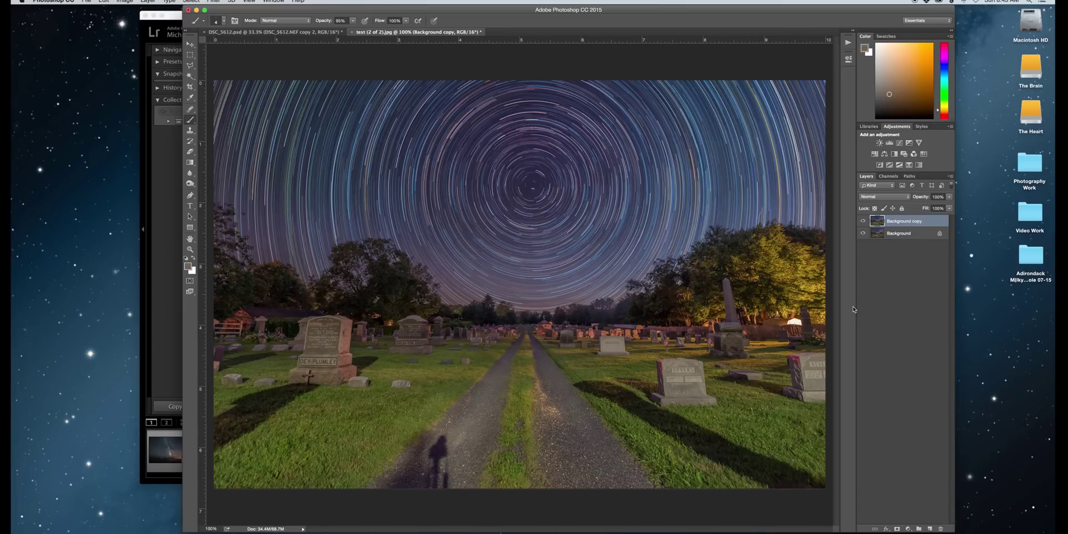
left_click_drag(912, 221, 929, 528)
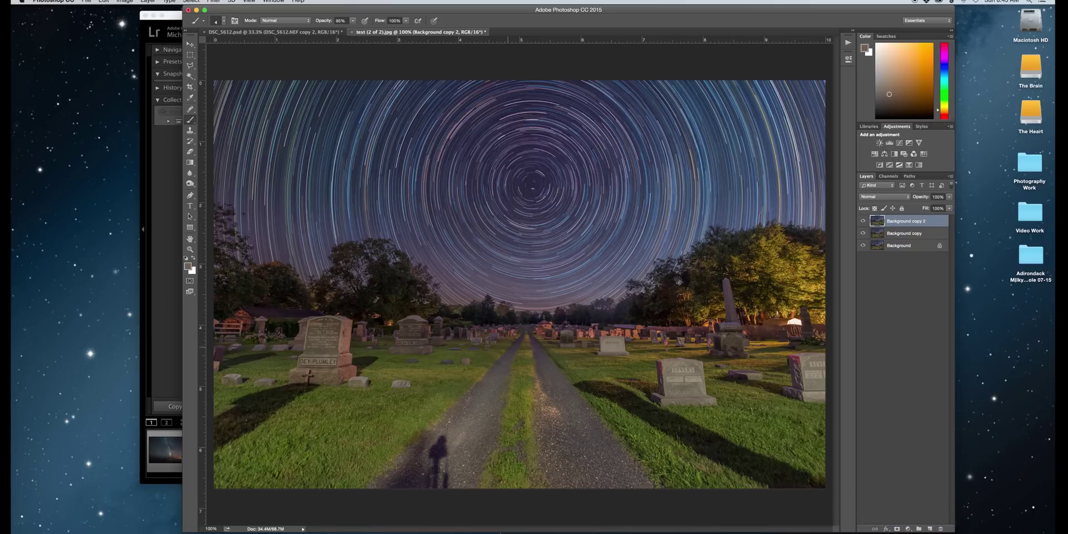
Step: Select the Healing Brush and set its mode to Replace with a 98 px size
left_click(191, 110)
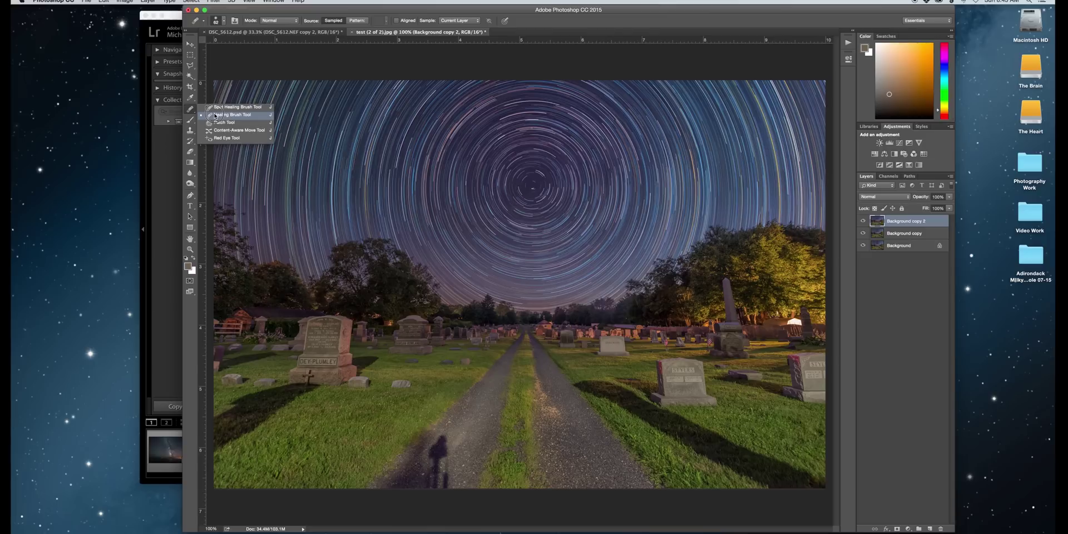
left_click(278, 21)
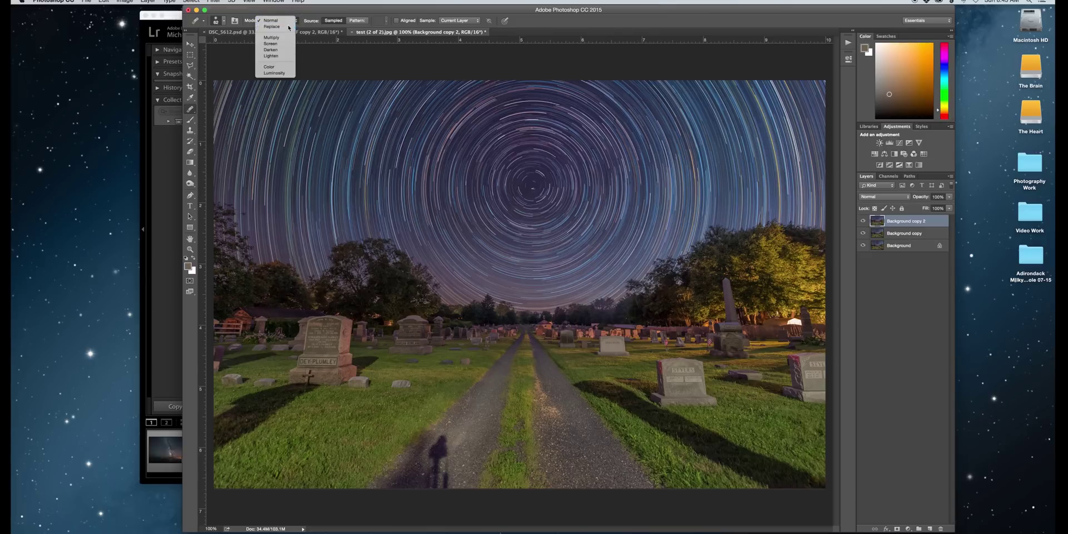
left_click(271, 16)
left_click(216, 21)
left_click(235, 41)
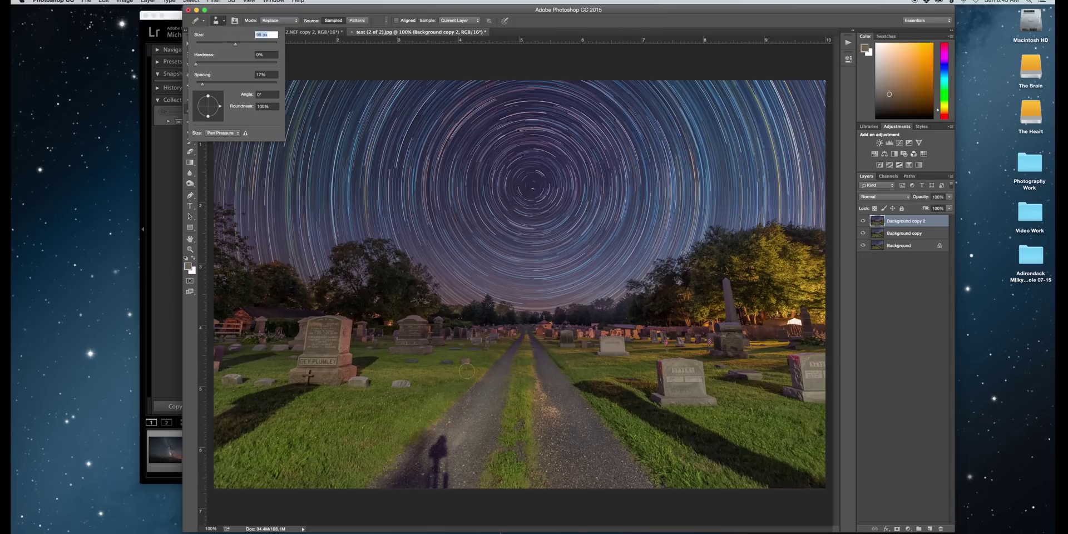
scroll(488, 394, "up", 5)
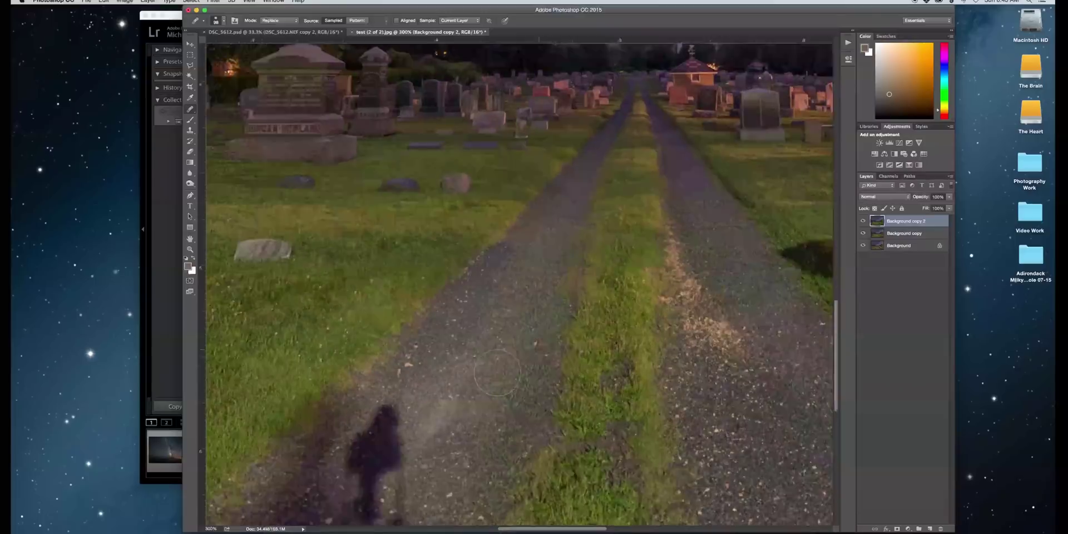
Step: Heal the person's shadow off the gravel road, then return the healing mode to Normal
mouse_move(400, 301)
left_mouse_down()
mouse_move(361, 439)
mouse_move(383, 325)
mouse_move(339, 389)
mouse_move(364, 313)
mouse_move(343, 412)
left_mouse_up()
scroll(364, 314, "left", 5)
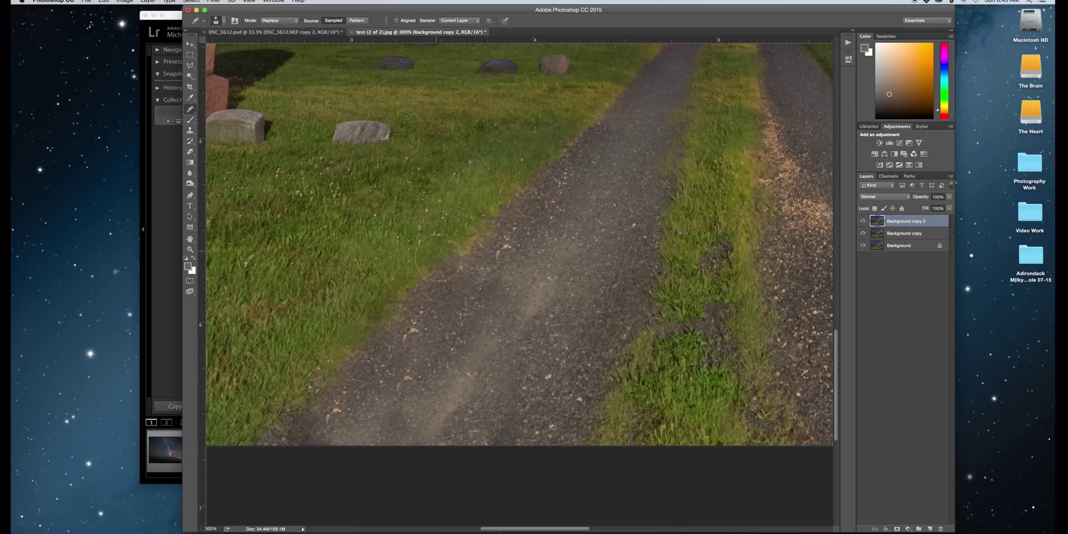
left_click(278, 20)
left_click(273, 29)
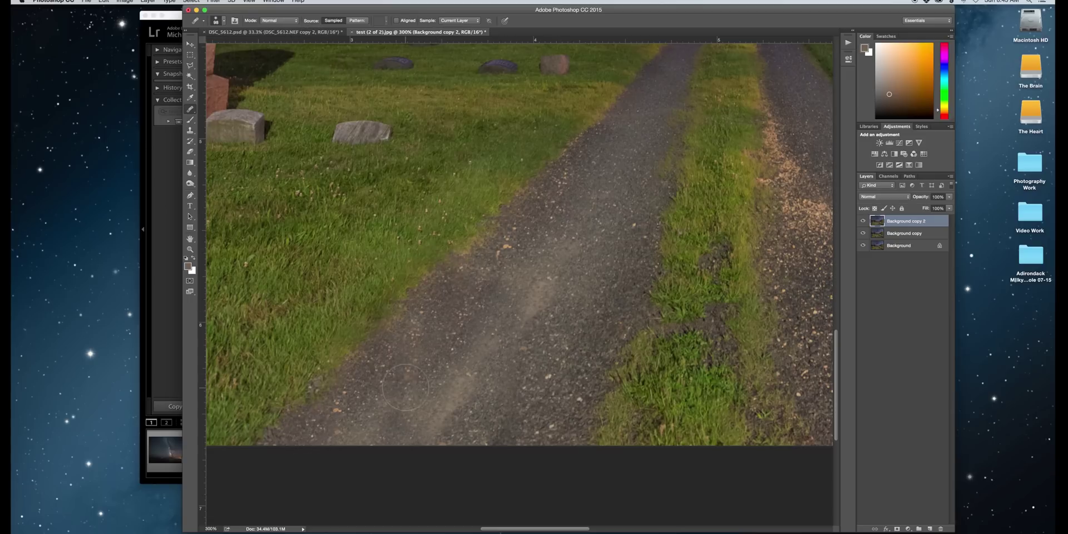
scroll(517, 278, "down", 2)
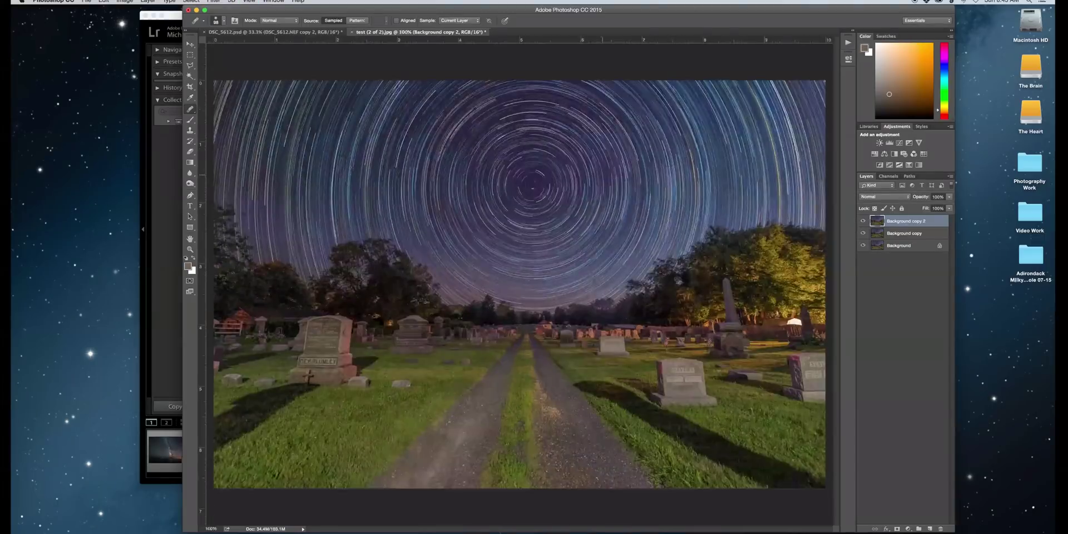
Step: Switch the healing mode to Replace and heal the tombstone shadow in the lower-left grass
left_click(278, 20)
left_click(272, 36)
mouse_move(235, 436)
left_mouse_down()
mouse_move(215, 423)
mouse_move(288, 400)
left_mouse_up()
scroll(288, 399, "up", 4)
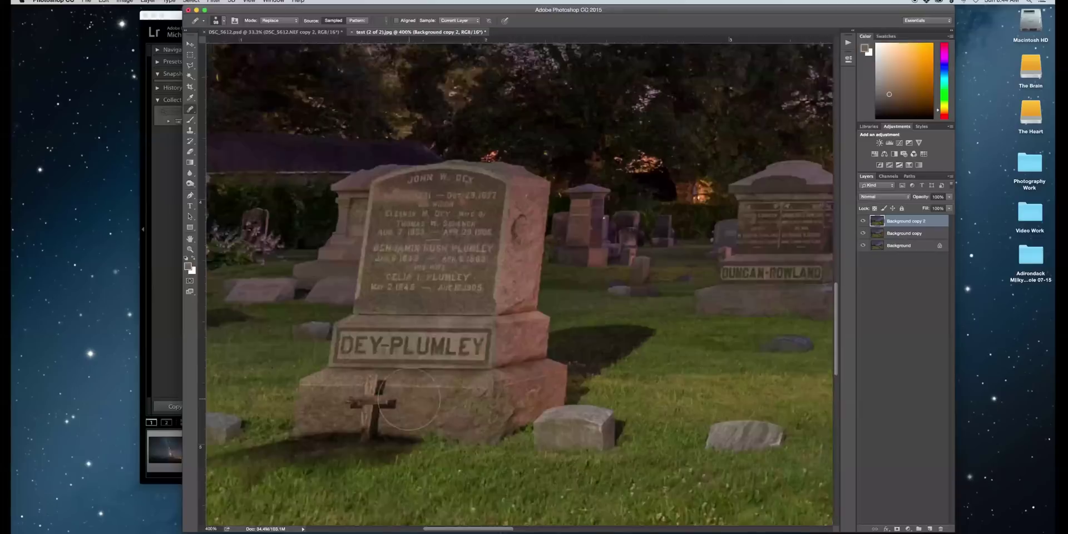
scroll(458, 387, "down", 2)
Step: Heal the dark shadow at the headstone's base and shrink the brush to 9 px
right_click(462, 387)
key("Return")
scroll(389, 400, "left", 3)
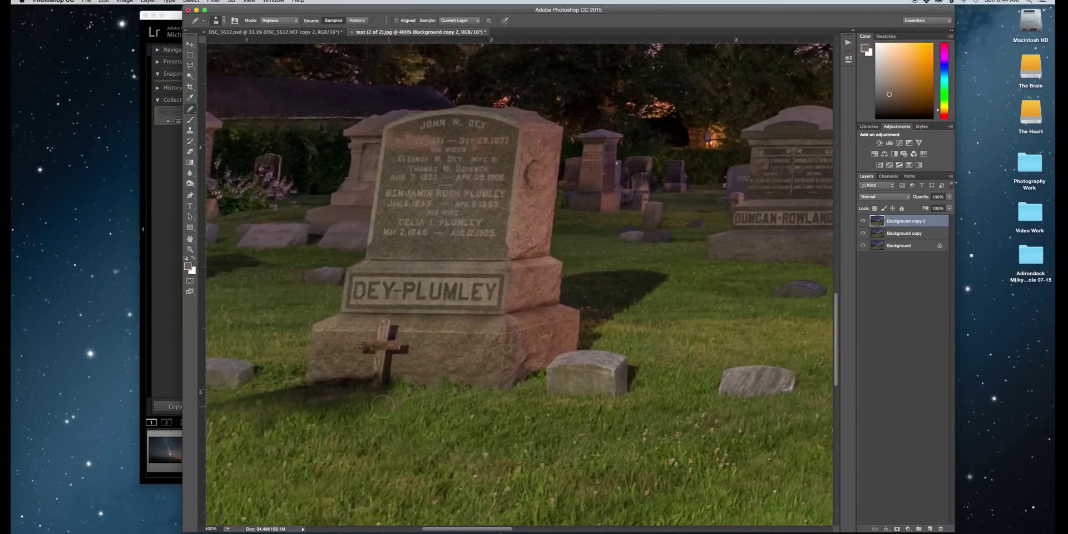
mouse_move(345, 403)
left_mouse_down()
mouse_move(349, 376)
mouse_move(345, 398)
mouse_move(412, 389)
left_mouse_up()
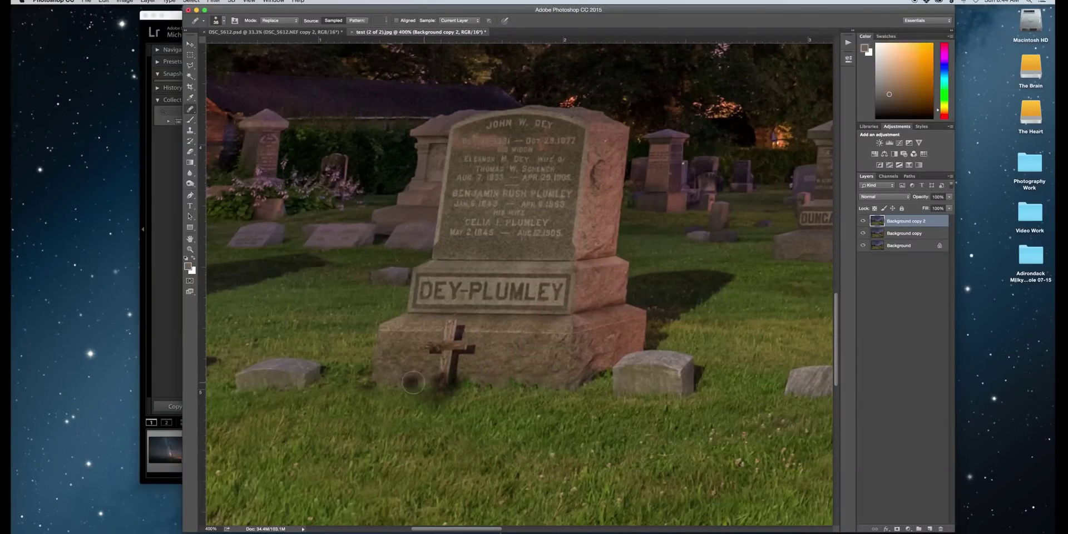
left_click(223, 20)
left_click_drag(204, 47, 199, 46)
key("Return")
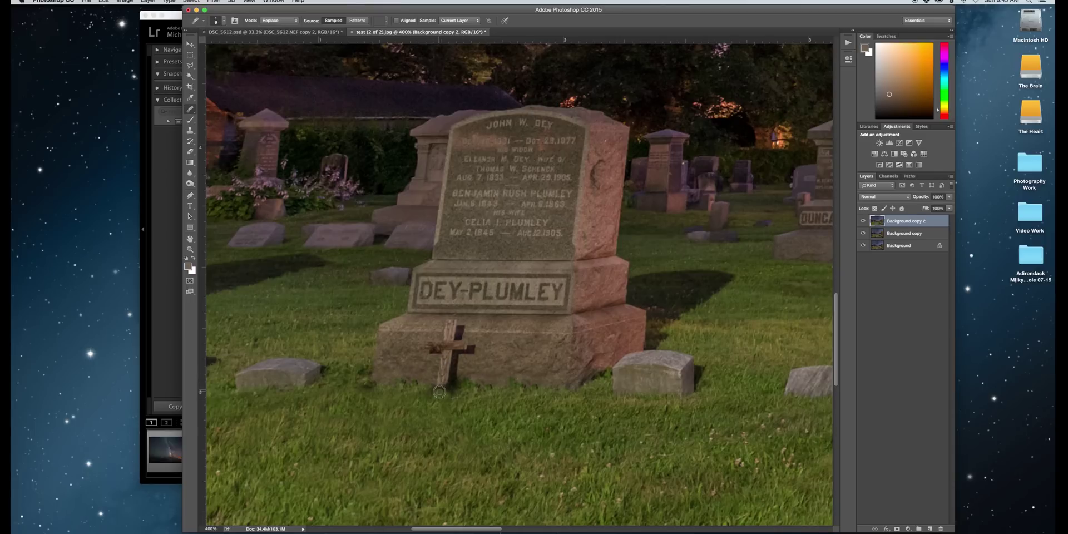
Step: Zoom out, flatten the three layers into one Background, and save as test (1 of 2)-Edit.tif
key("super+minus")
key("super+minus")
key("super+minus")
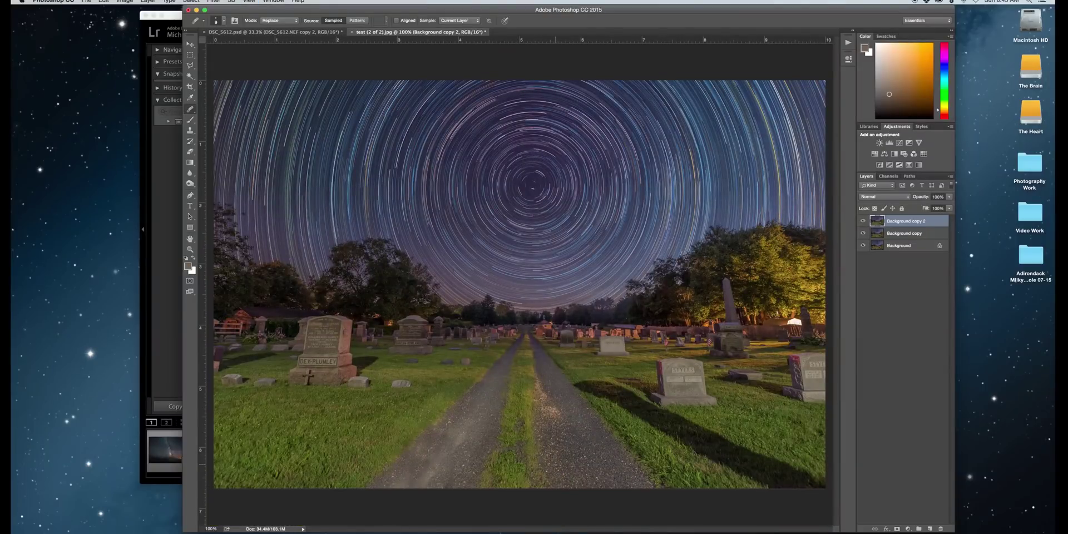
right_click(918, 247)
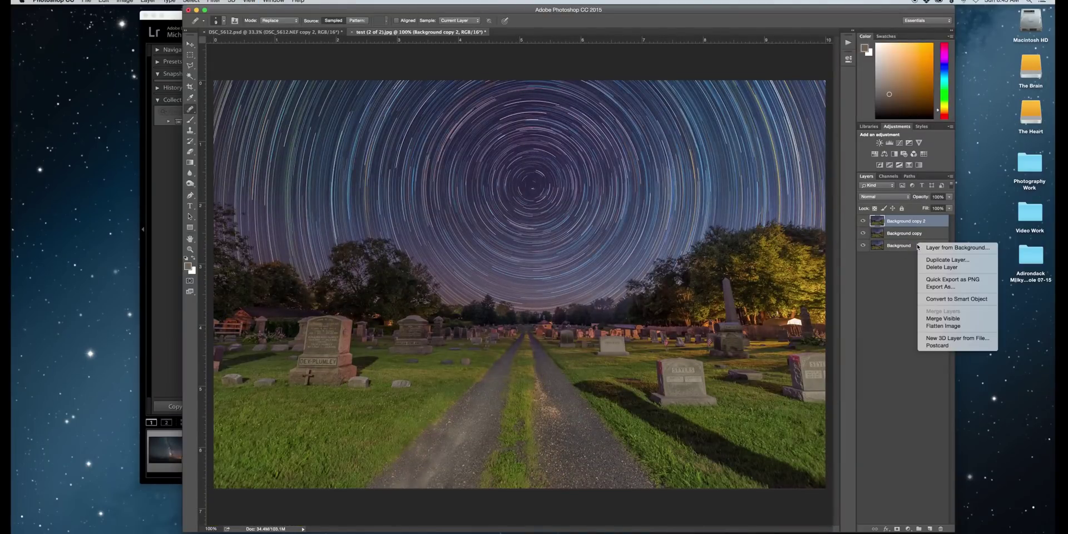
left_click(931, 326)
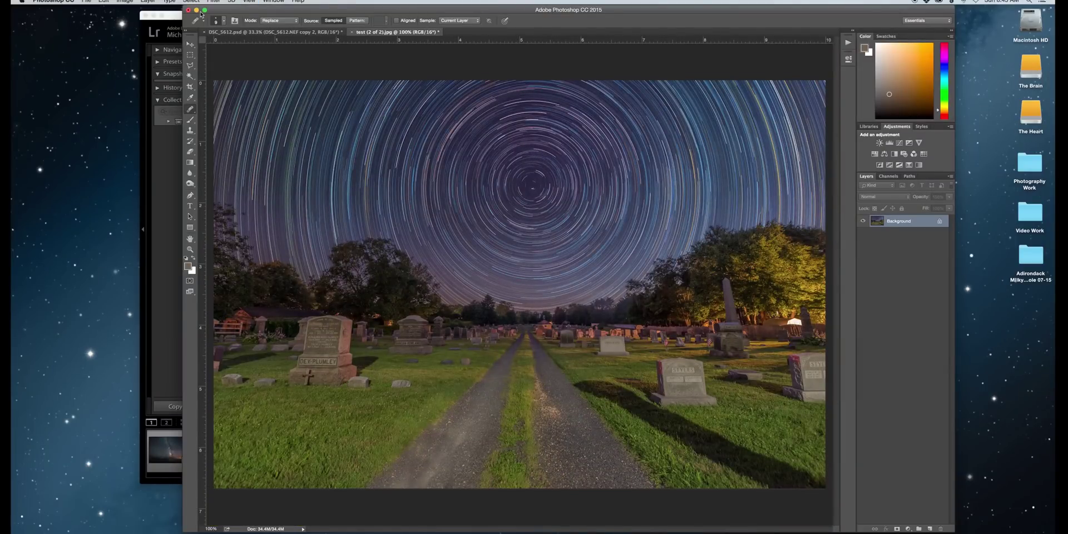
left_click(86, 1)
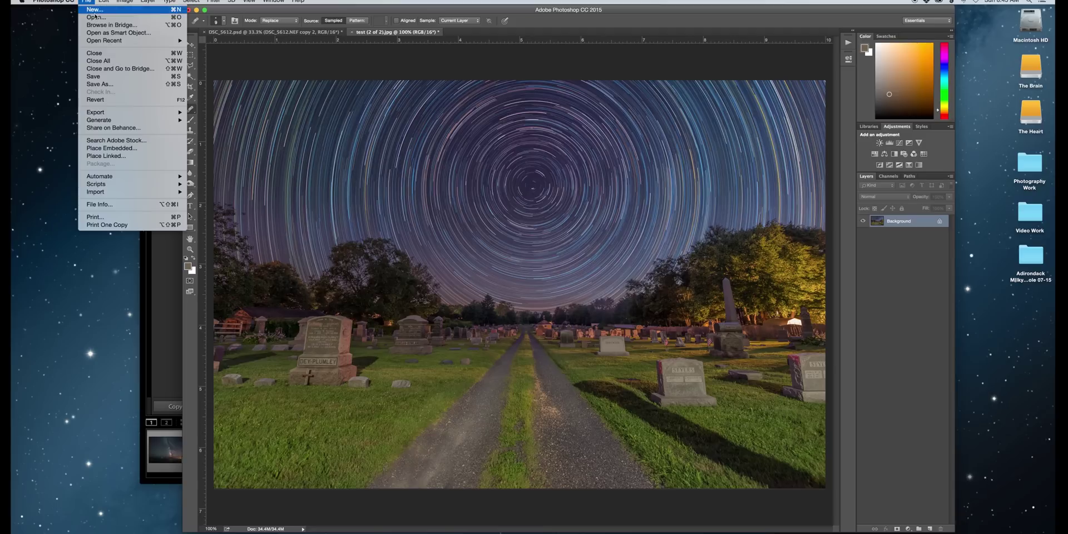
left_click(121, 78)
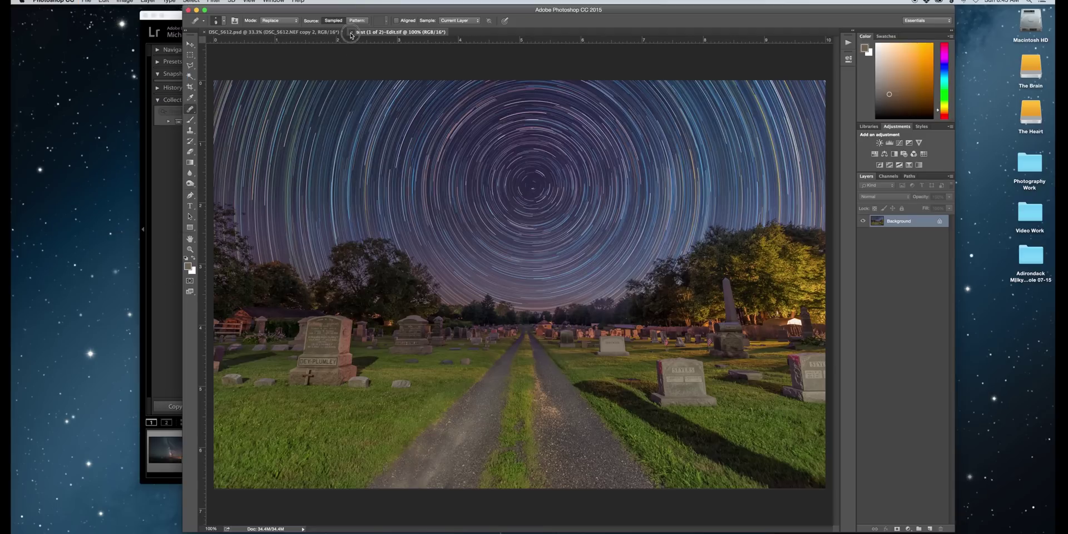
Step: Close the test (1 of 2)-Edit.tif document with Cmd+W
key("super+w")
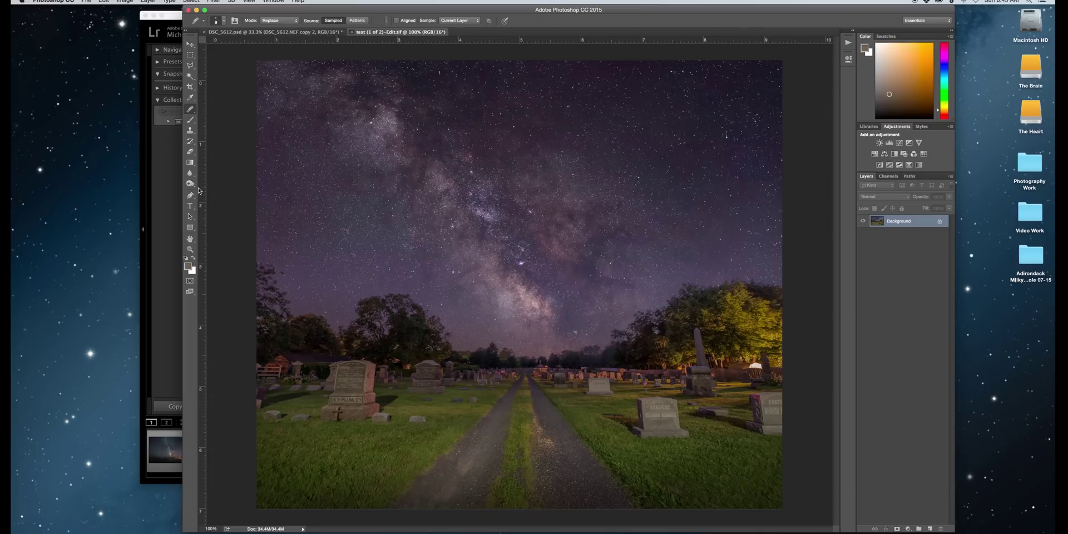